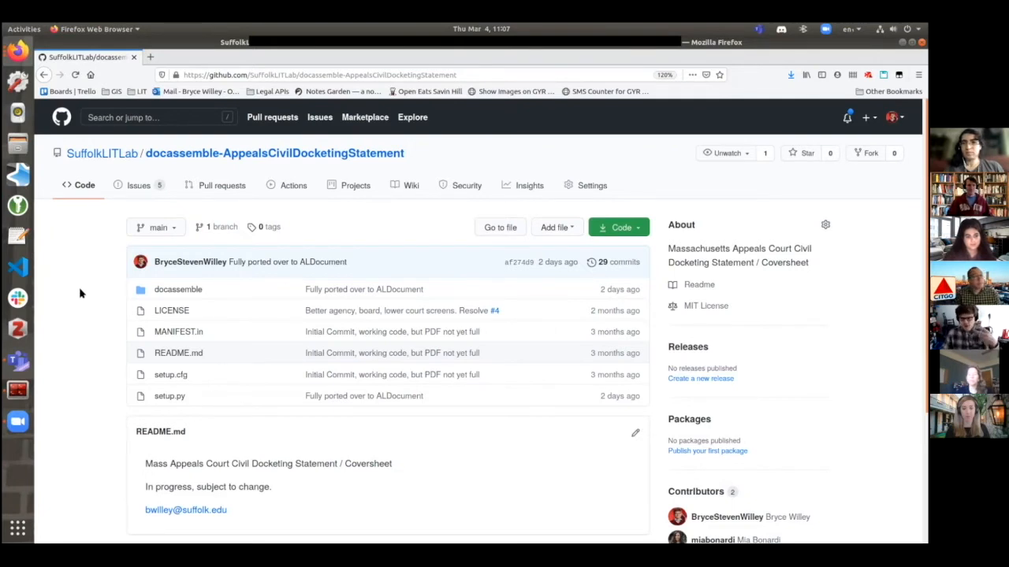
pyautogui.click(212, 74)
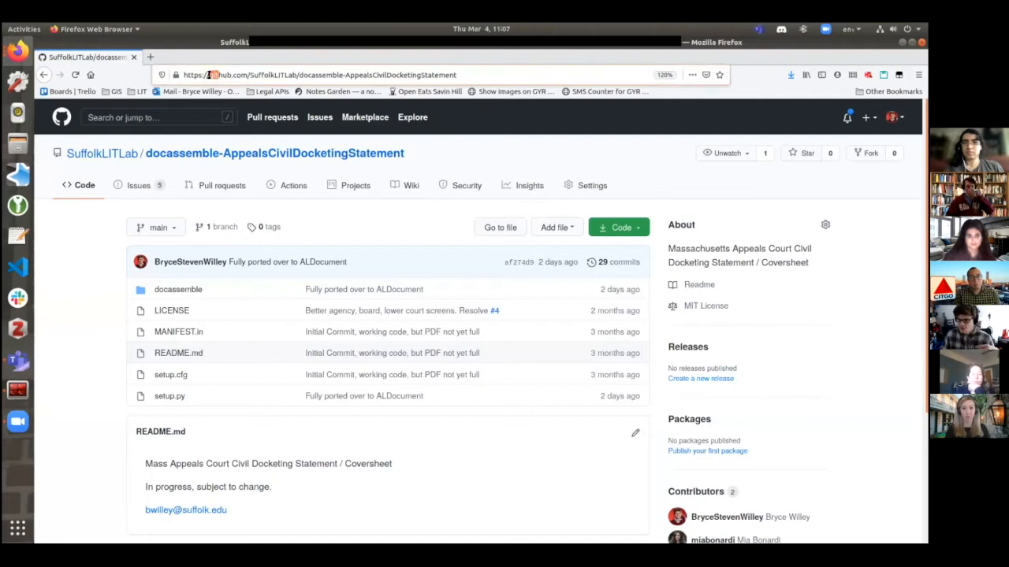
pyautogui.click(90, 267)
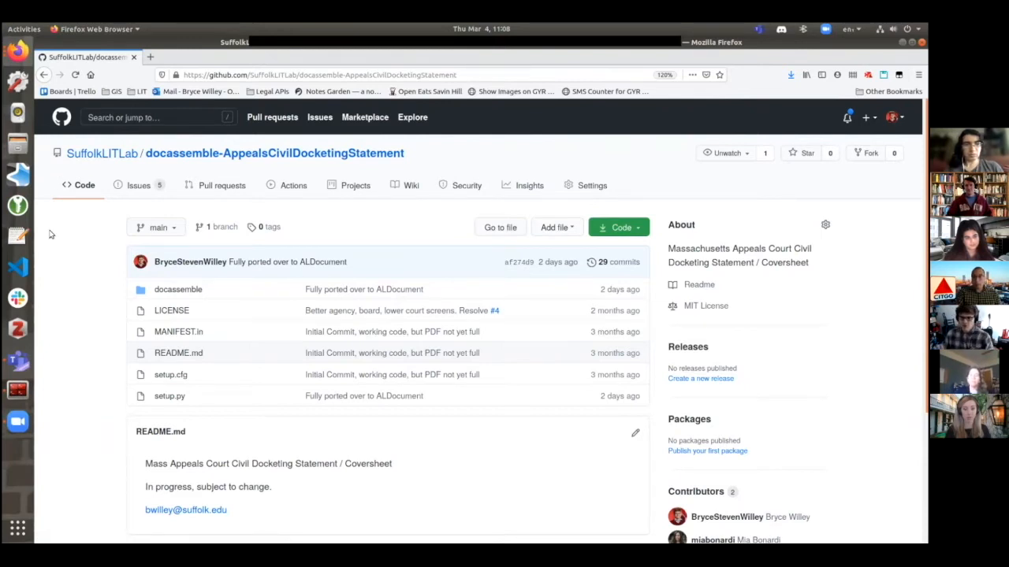
# Open the commit history of the docassemble-AppealsCivilDocketingStatement repository's main branch and look through the recent commits
pyautogui.click(621, 264)
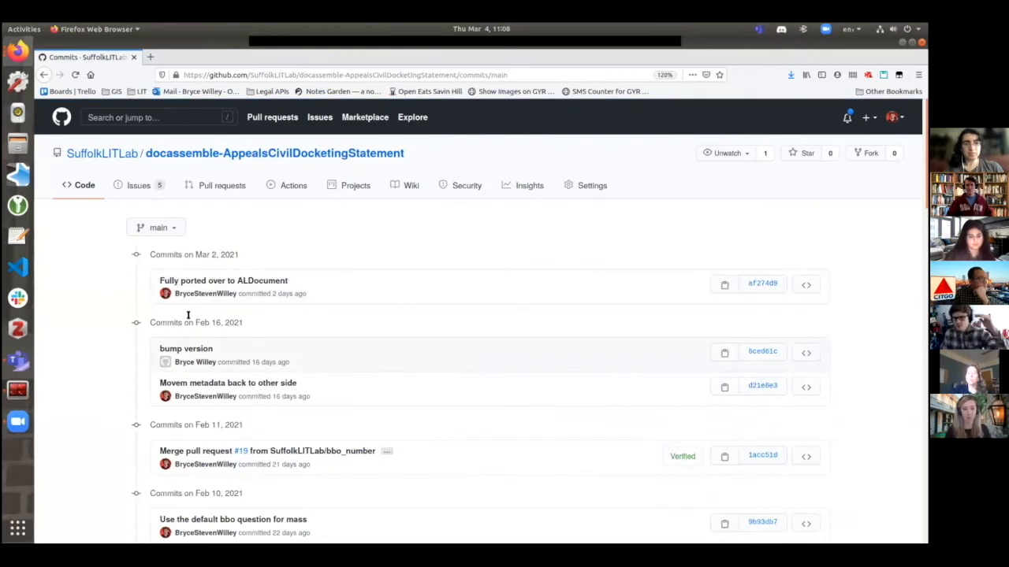
pyautogui.scroll(-1, 189, 329)
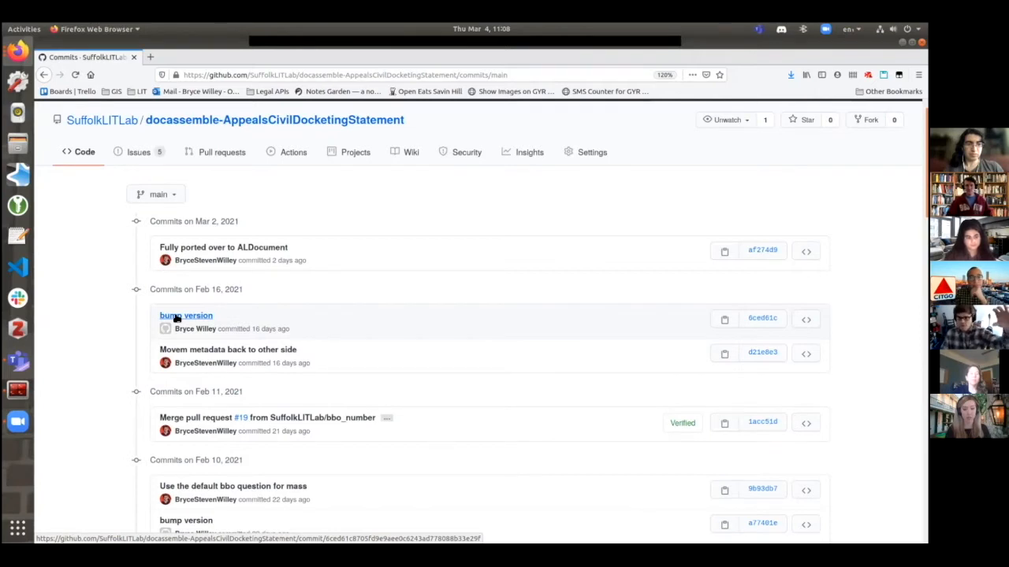
pyautogui.scroll(-6, 111, 297)
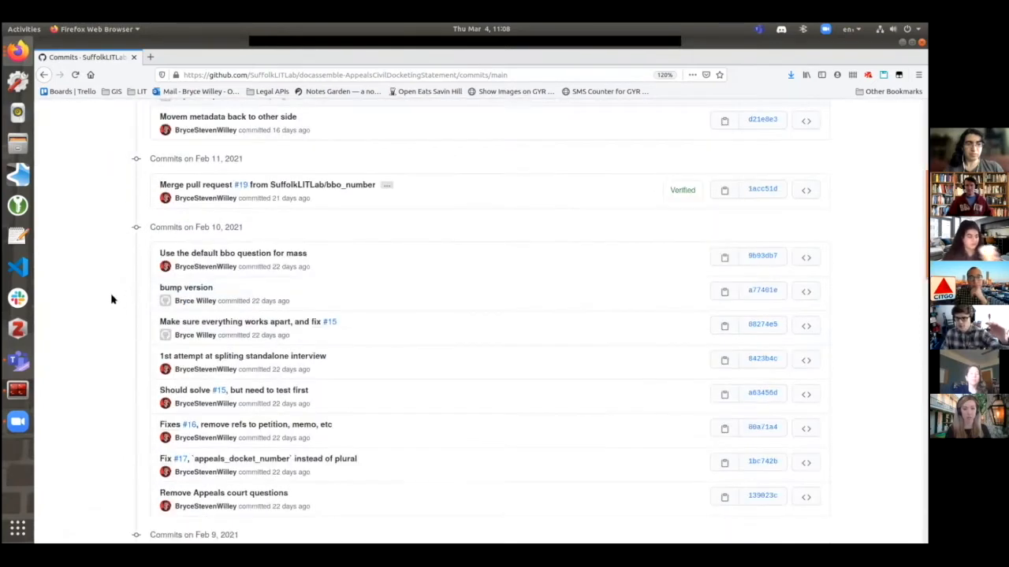
pyautogui.scroll(6, 111, 300)
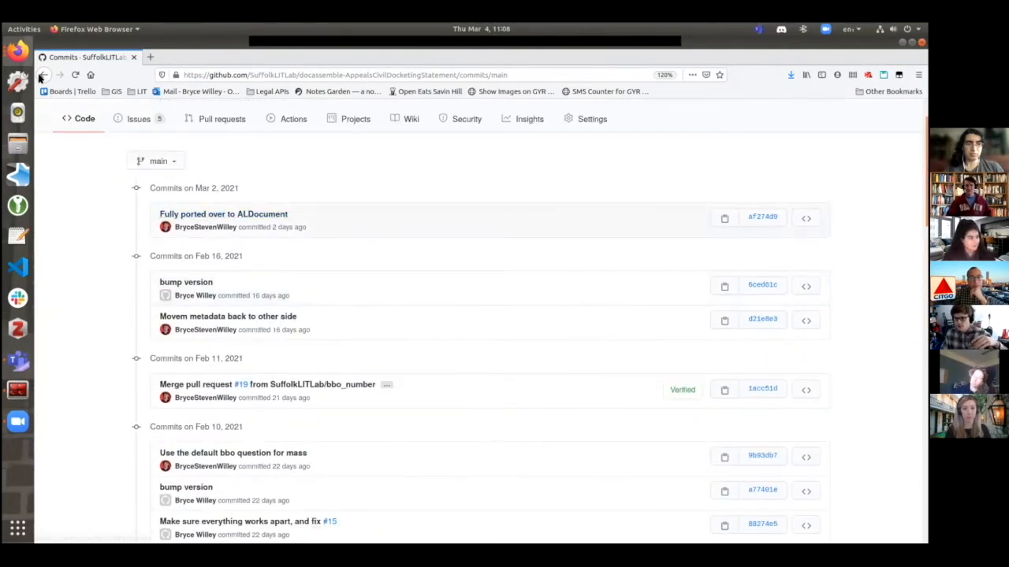
# Examine the code changes in the "Fully ported over to ALDocument" commit, including setup.py, and return to the commit list
pyautogui.click(210, 216)
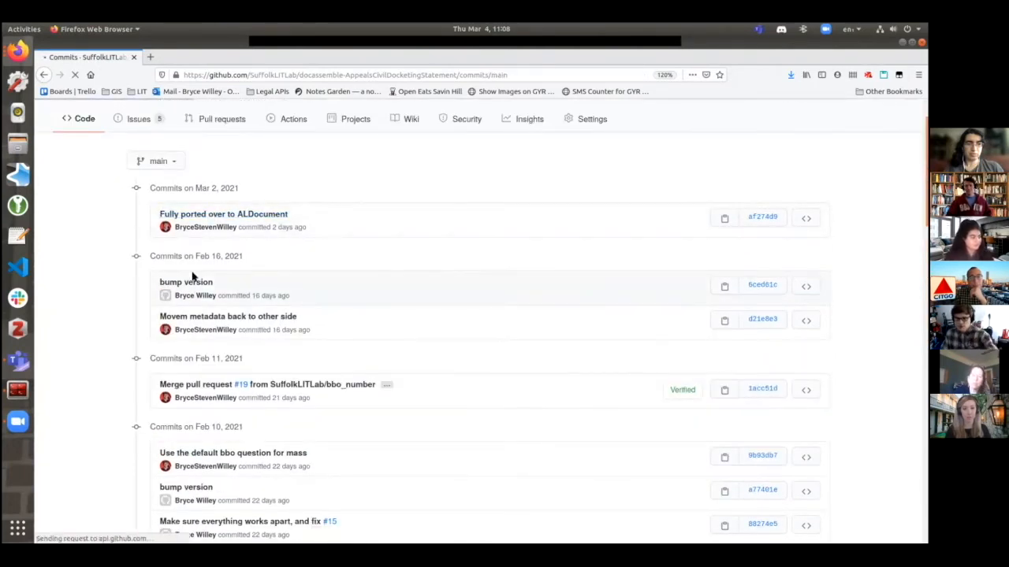
pyautogui.scroll(-2, 189, 341)
pyautogui.scroll(-4, 364, 350)
pyautogui.scroll(-2, 334, 352)
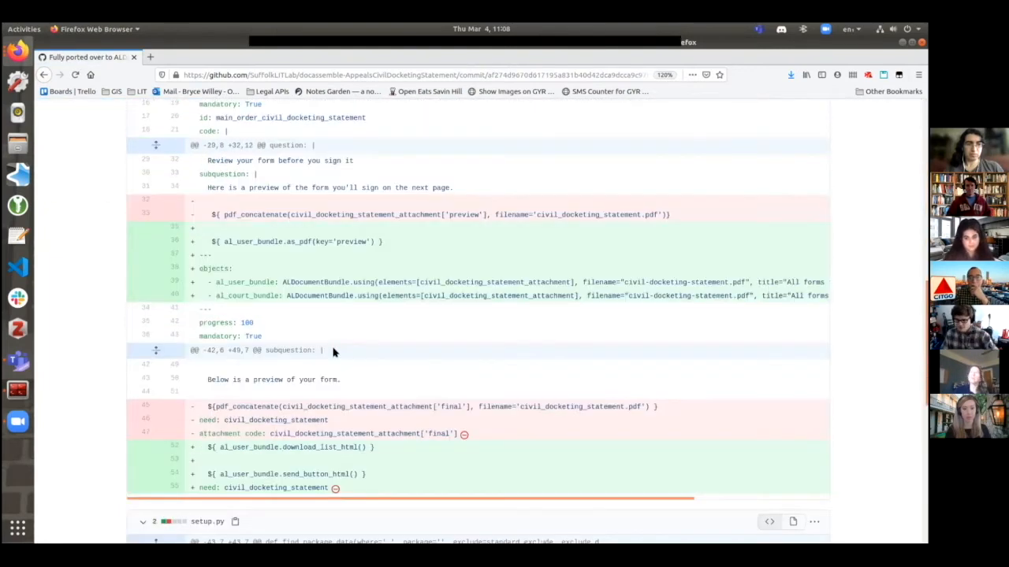
pyautogui.scroll(-2, 332, 352)
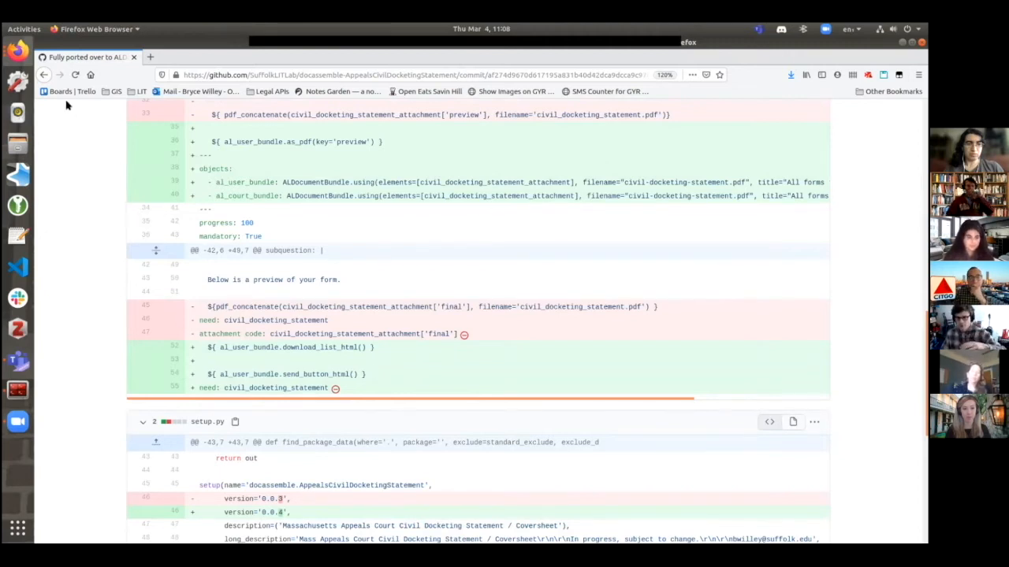
pyautogui.click(43, 75)
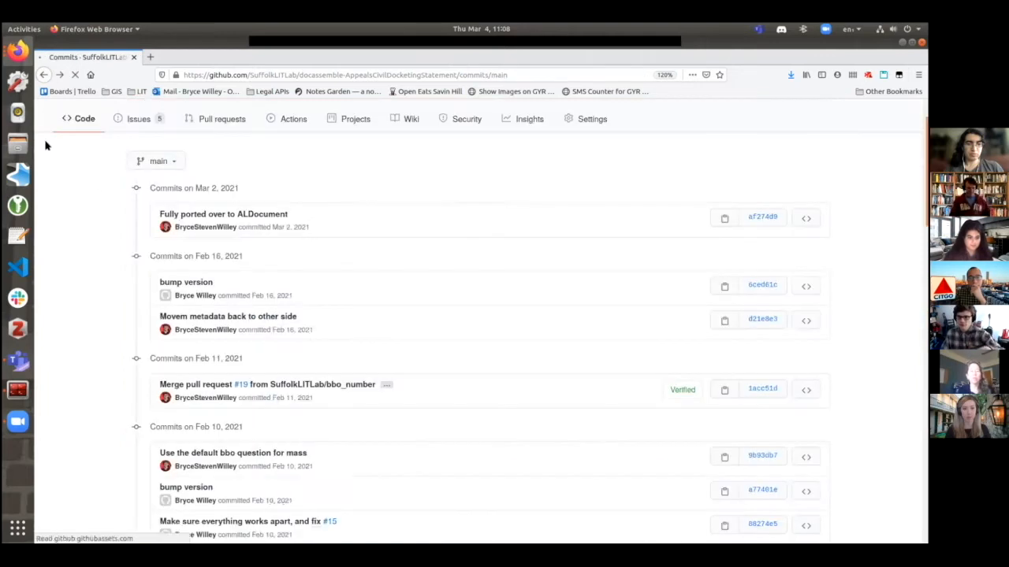
# Open the "Initial Commit, working code, but PDF not yet full" commit and look through its changed files
pyautogui.scroll(-15, 222, 402)
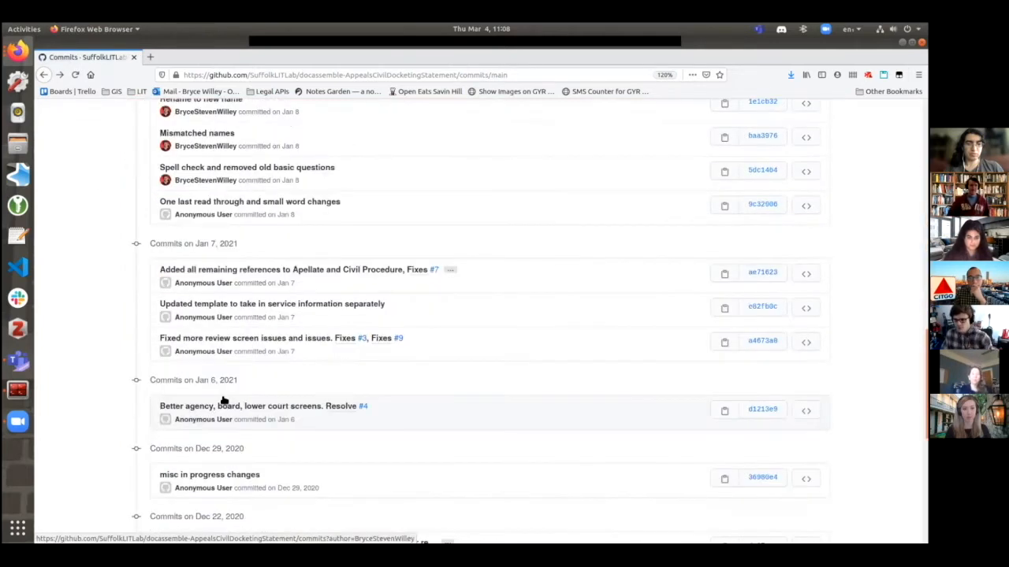
pyautogui.click(271, 355)
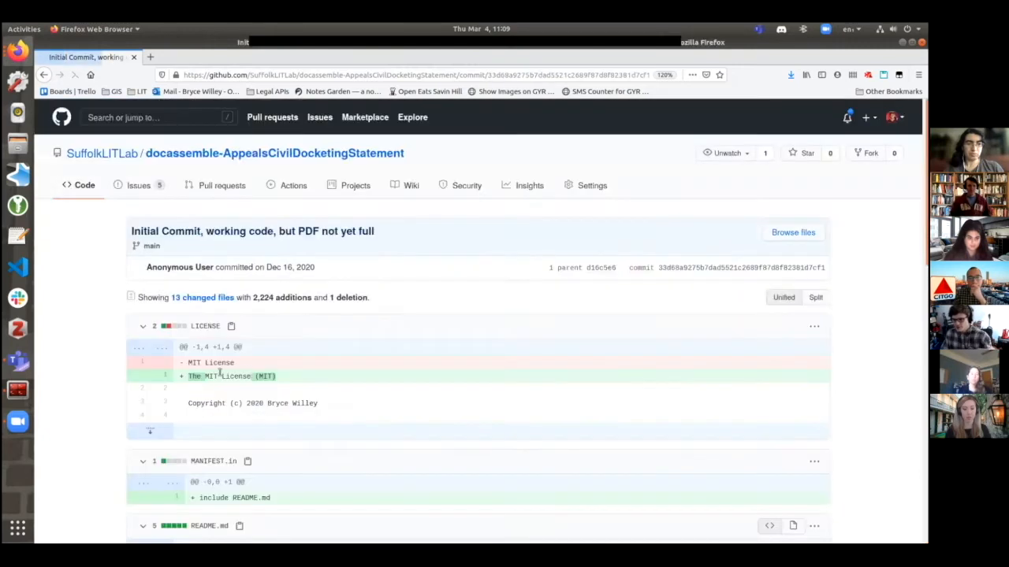
pyautogui.scroll(-5, 179, 372)
pyautogui.scroll(-10, 179, 372)
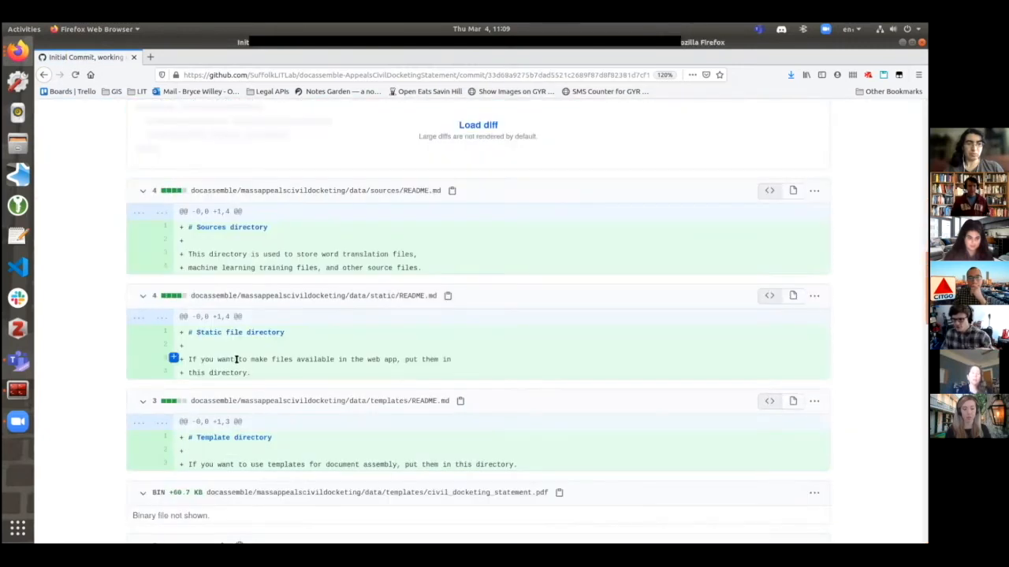
pyautogui.scroll(-2, 233, 360)
pyautogui.scroll(-15, 246, 367)
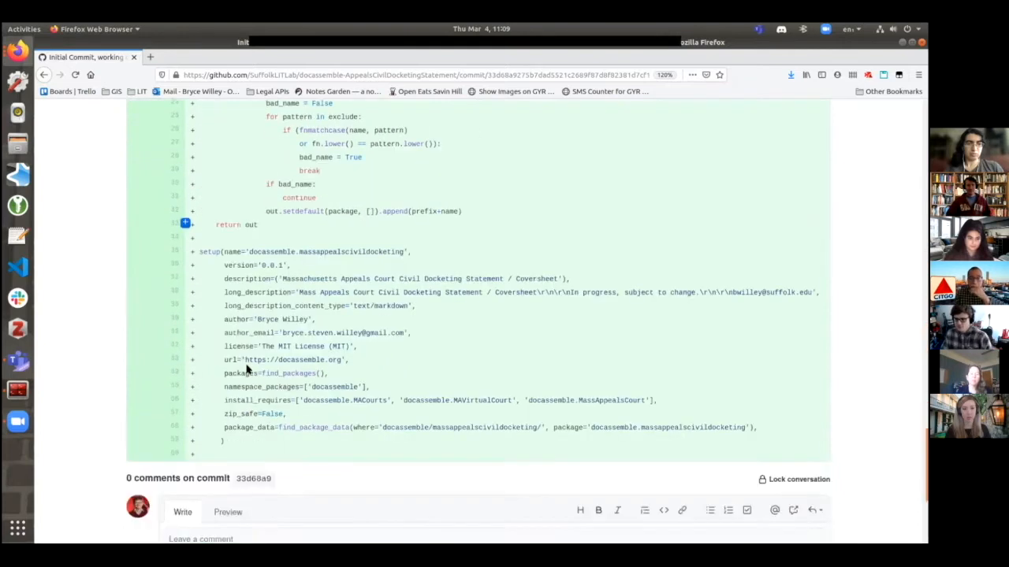
pyautogui.scroll(15, 265, 388)
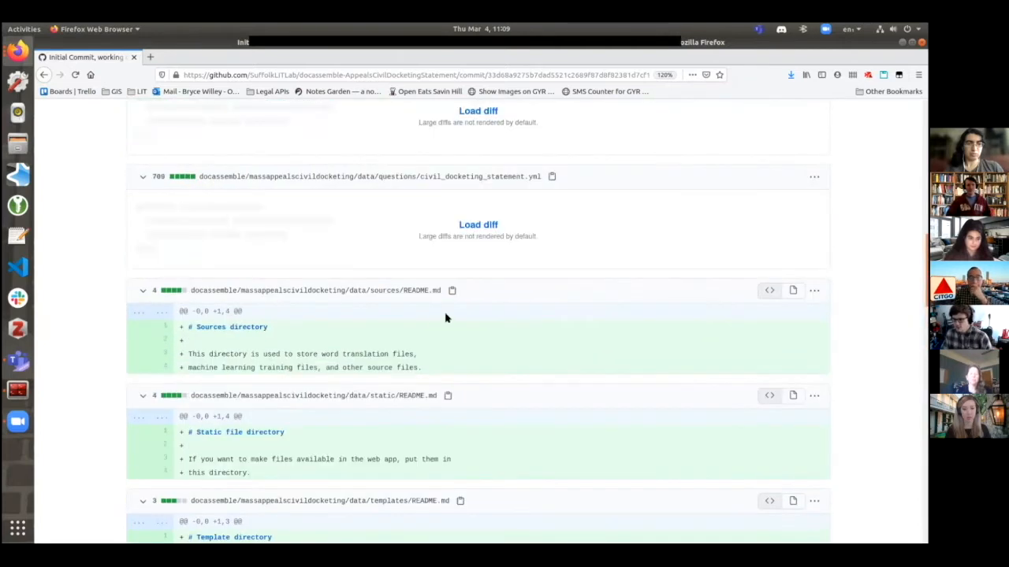
# Load the diff of civil_docketing_statement.yml, examine its opening blocks, and return to the repository's main page
pyautogui.click(477, 357)
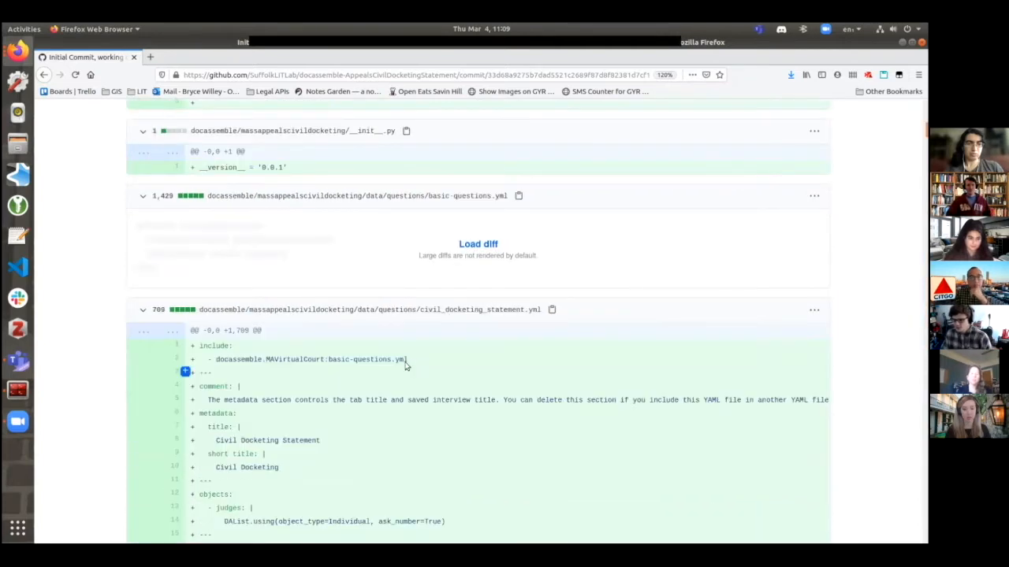
pyautogui.scroll(-3, 339, 369)
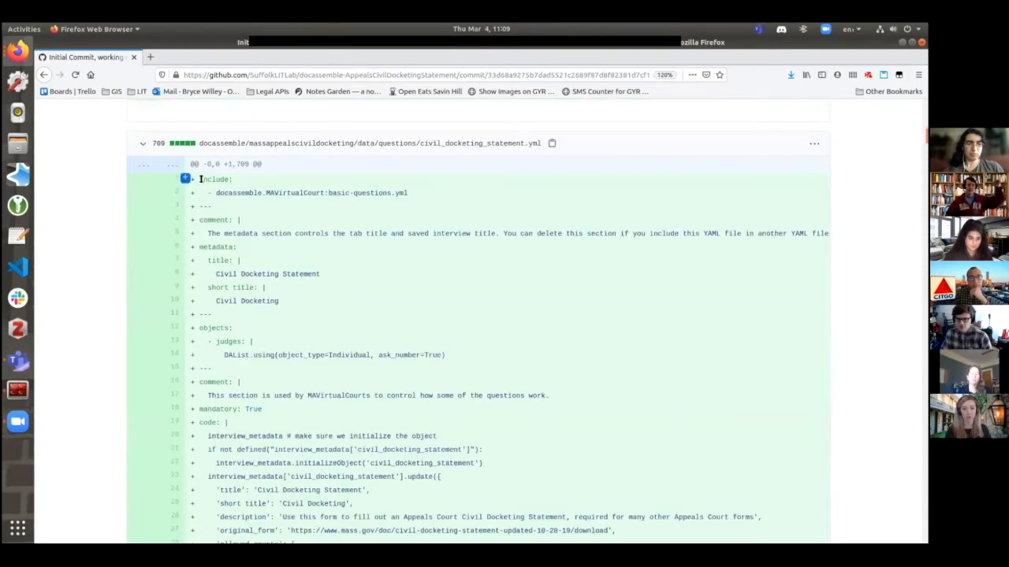
pyautogui.moveTo(198, 180); pyautogui.dragTo(506, 390)
pyautogui.click(45, 75)
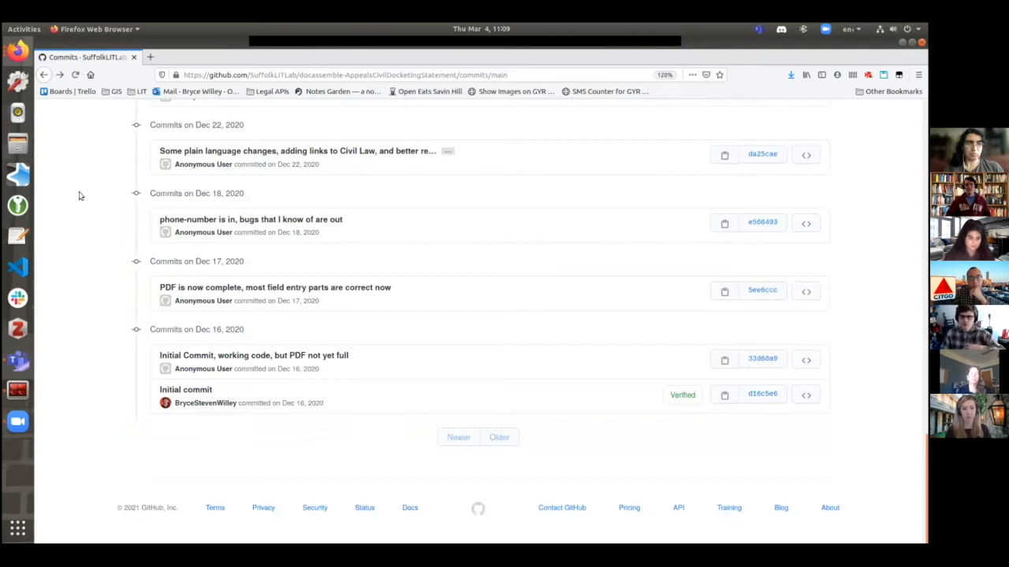
pyautogui.click(44, 75)
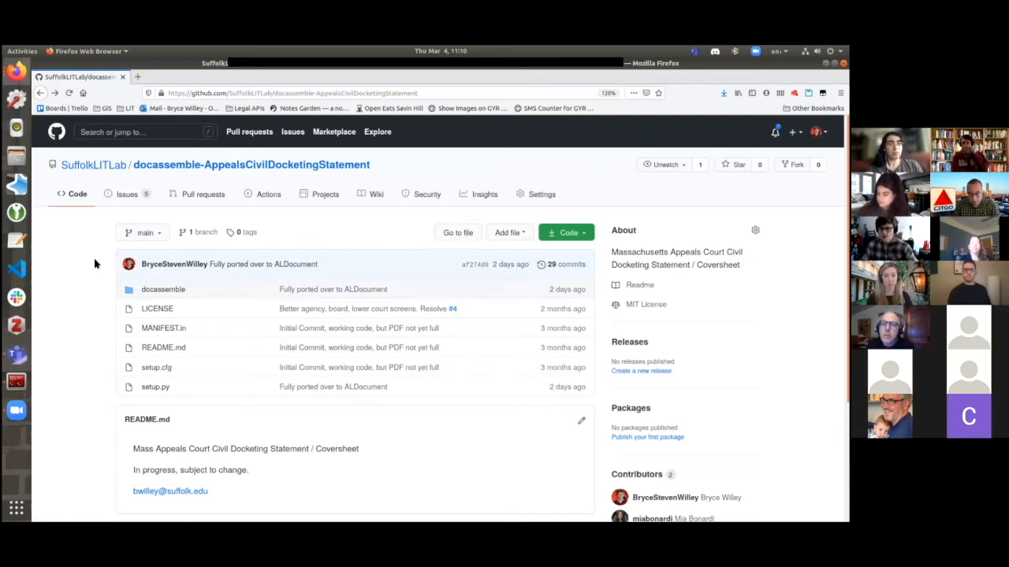
# Review the repository's commit history down to the January 8, 2021 commits and return to the main page
pyautogui.click(578, 263)
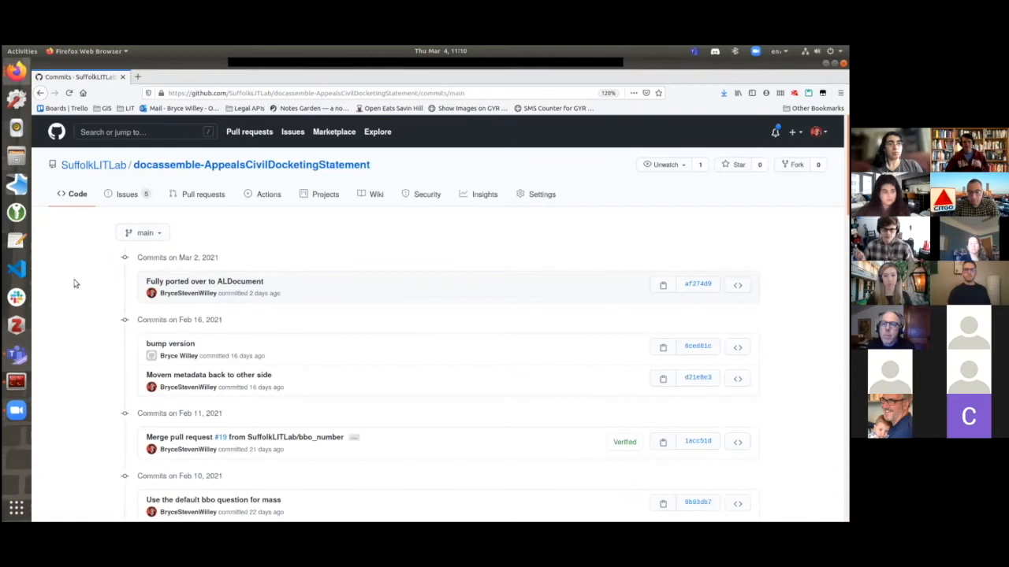
pyautogui.scroll(-5, 75, 284)
pyautogui.scroll(-7, 75, 283)
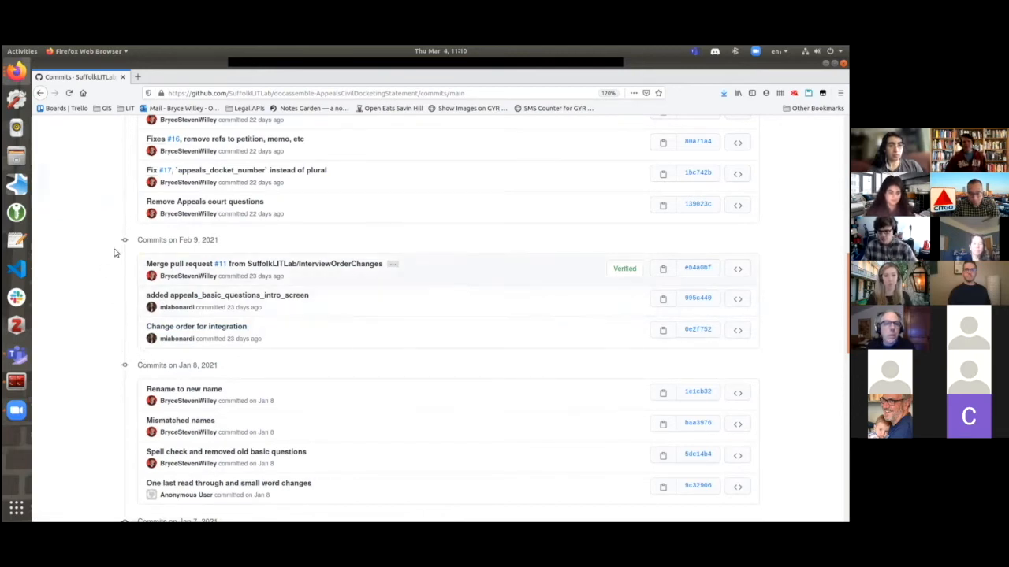
pyautogui.scroll(10, 131, 342)
pyautogui.click(40, 93)
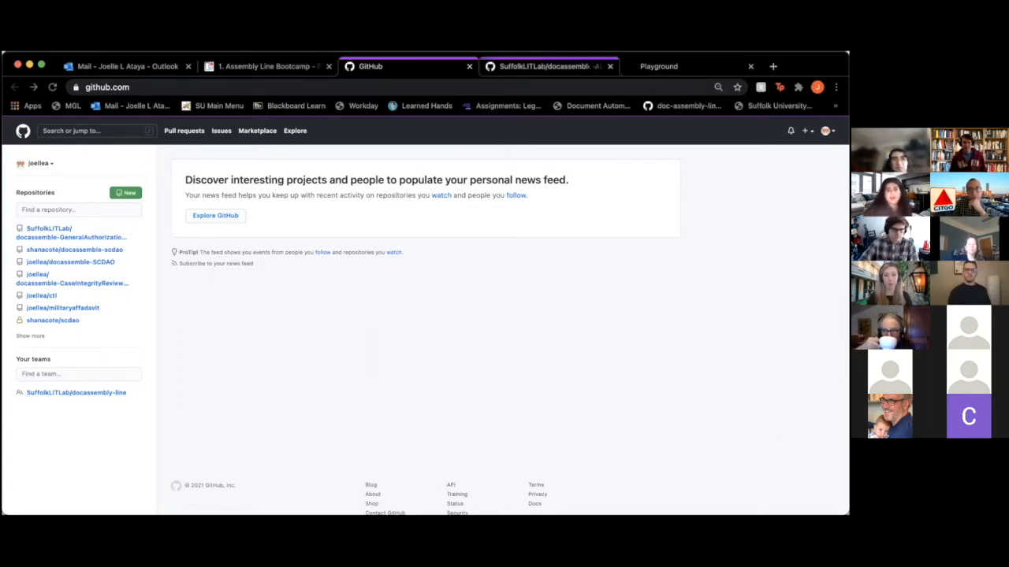
pyautogui.click(669, 66)
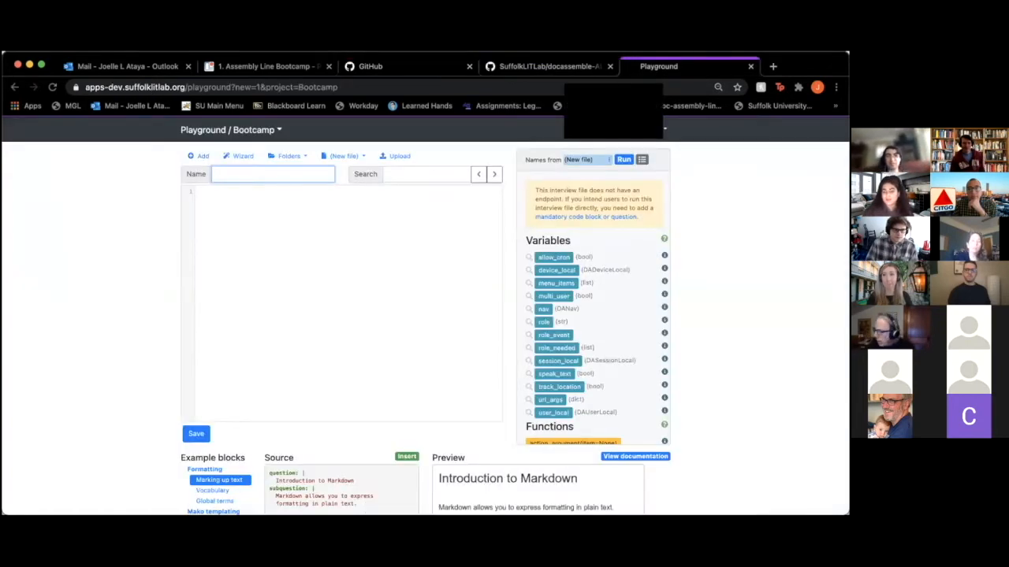
pyautogui.click(418, 70)
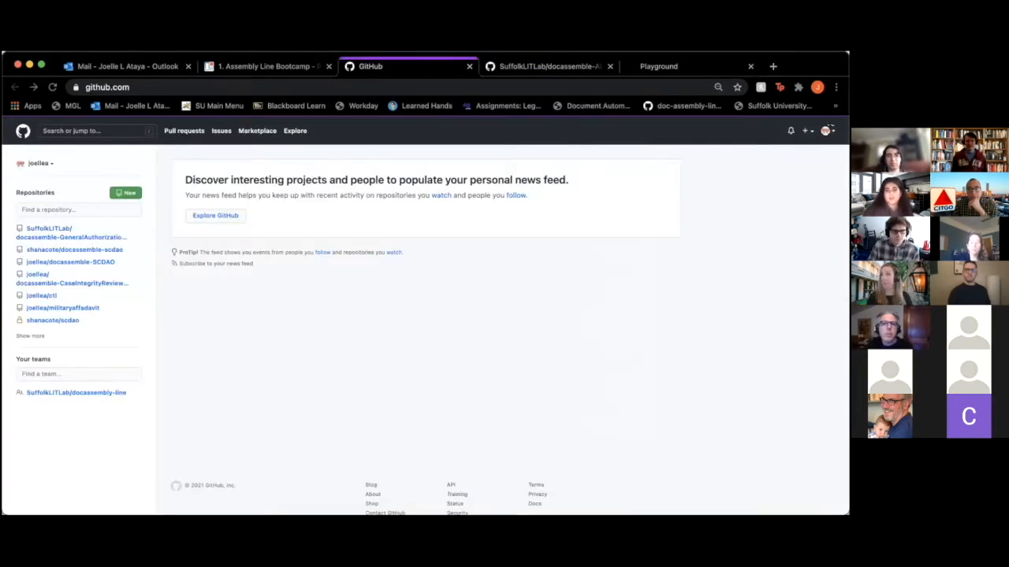
pyautogui.click(828, 132)
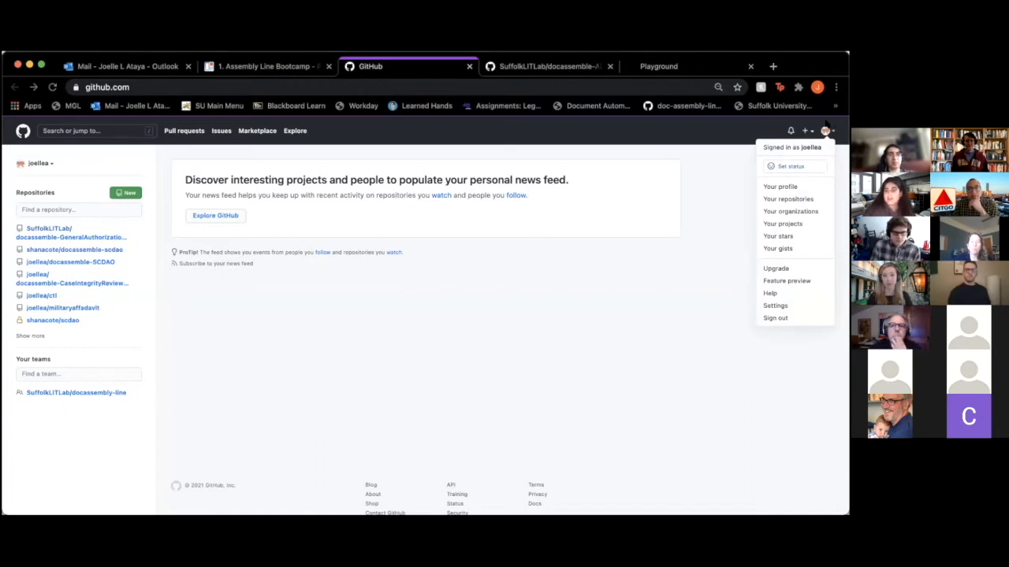
pyautogui.click(824, 131)
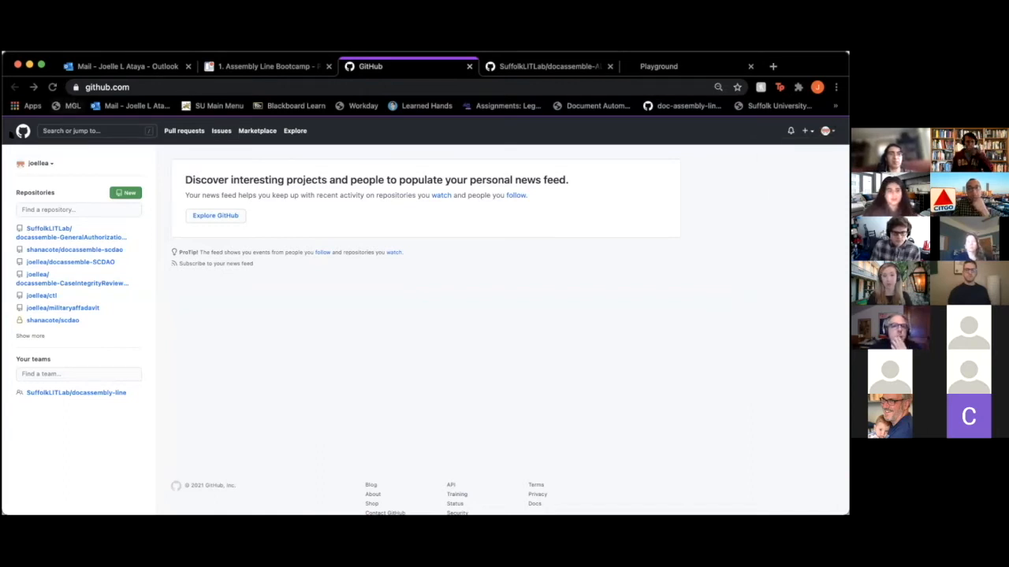
pyautogui.click(22, 131)
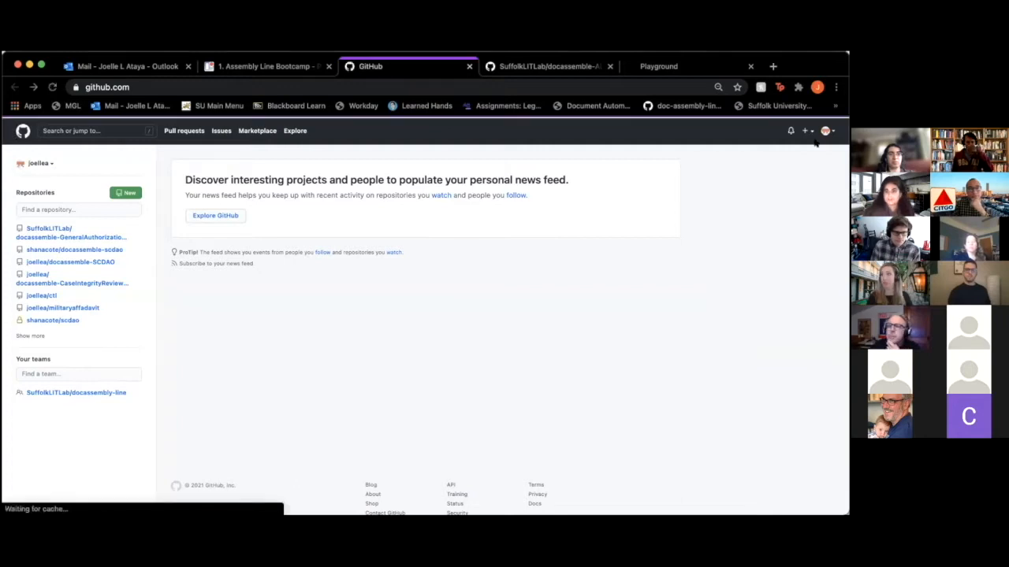
# View the signed-in account's GitHub profile and open its account settings
pyautogui.click(825, 131)
pyautogui.click(785, 187)
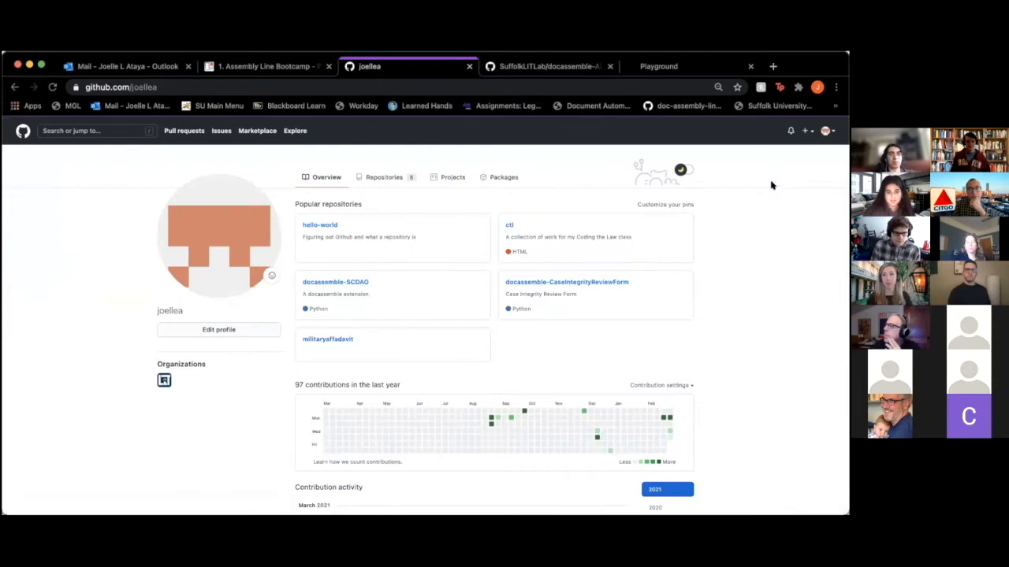
pyautogui.click(825, 131)
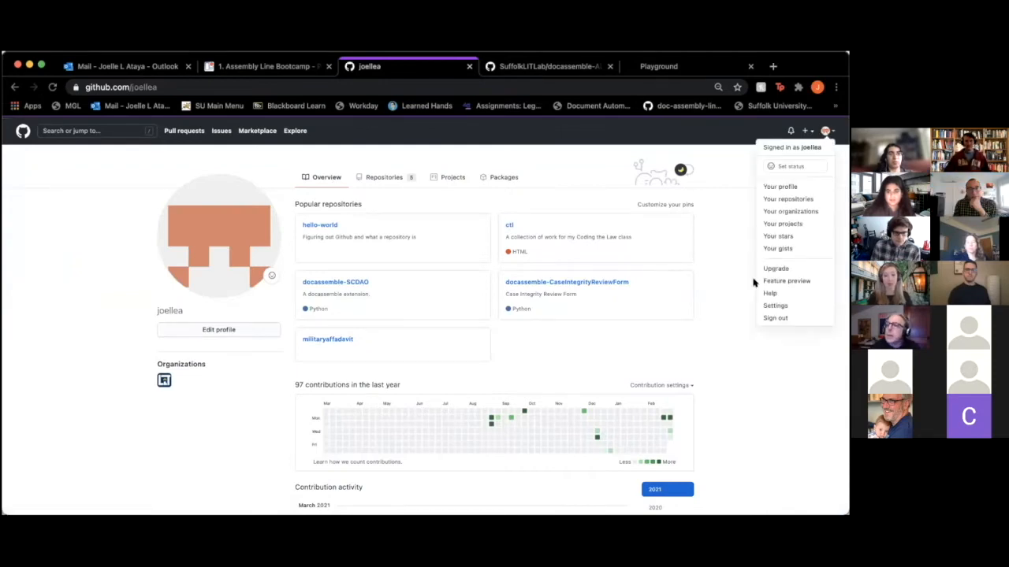
pyautogui.click(775, 305)
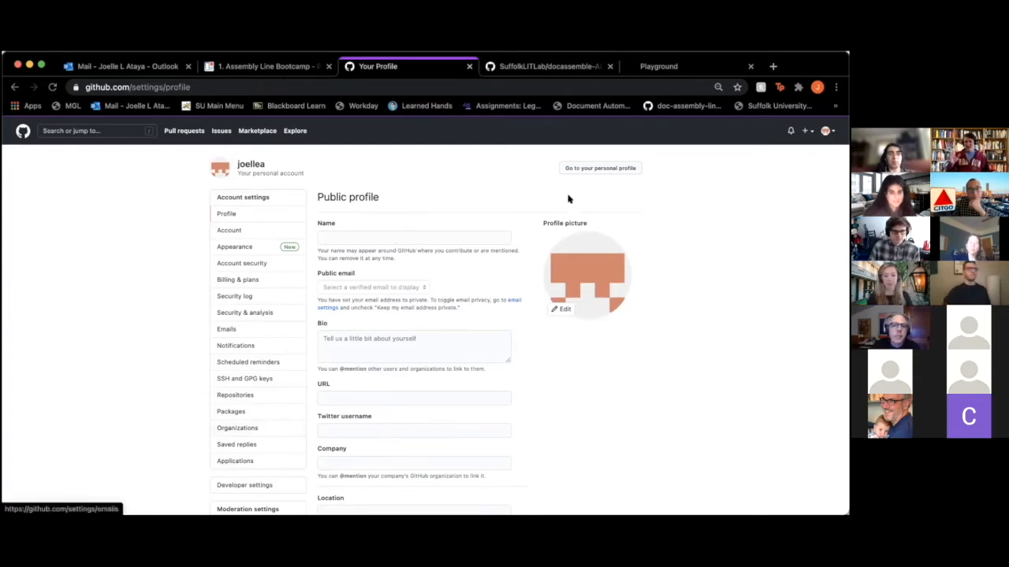
# Return to the personal profile and open the hello-world repository
pyautogui.click(596, 167)
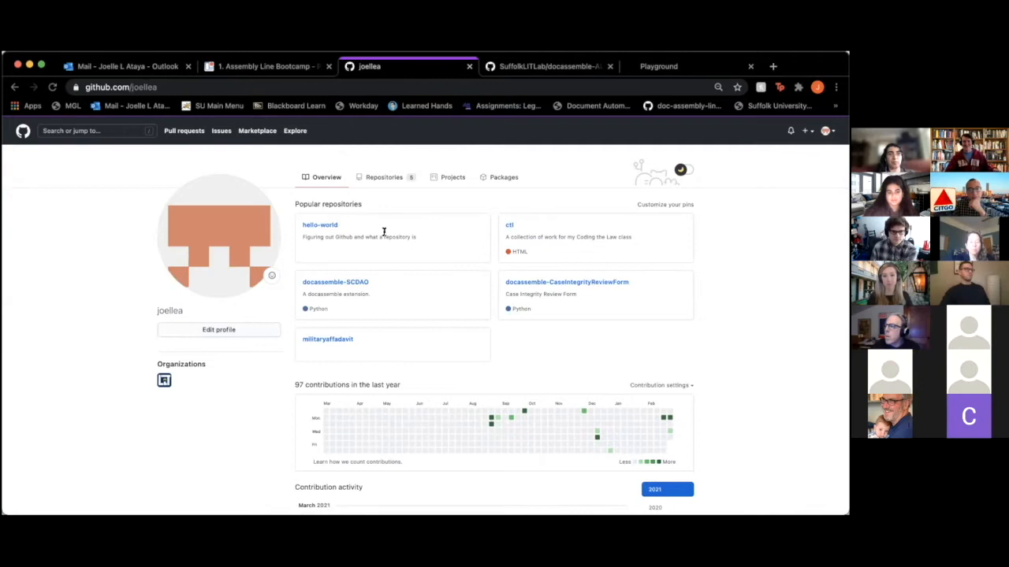
pyautogui.click(319, 226)
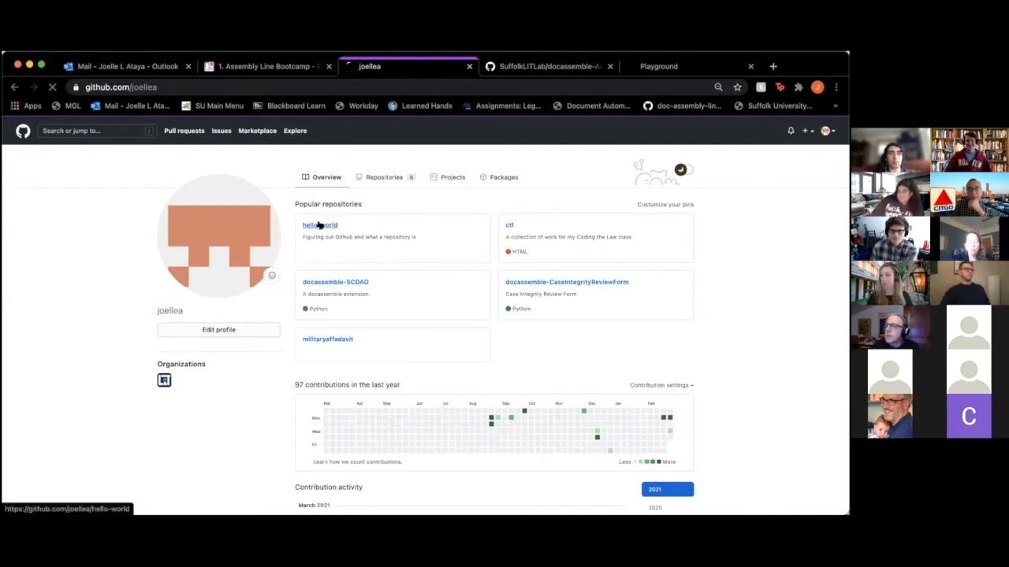
pyautogui.click(824, 129)
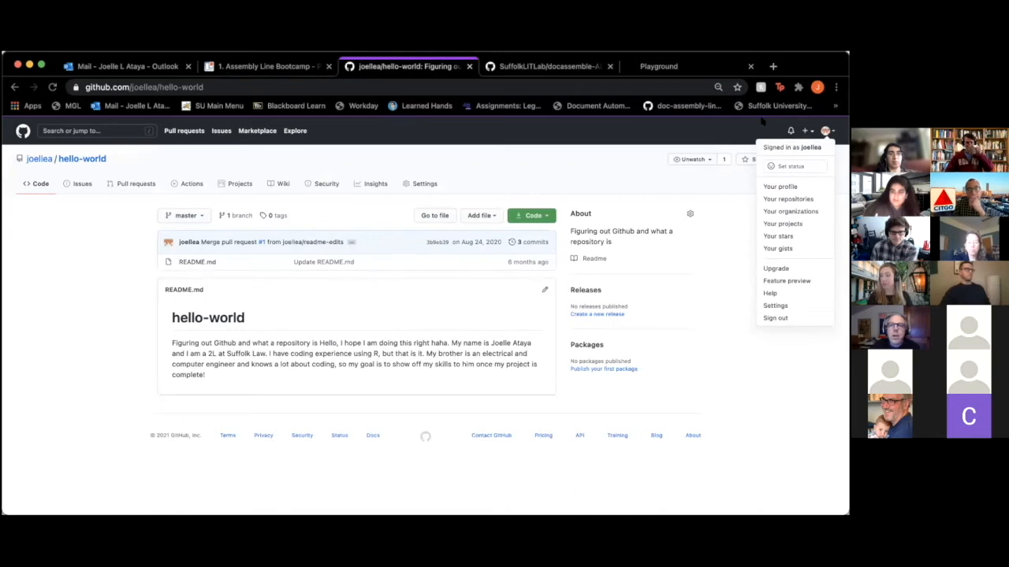
# Switch to the docassemble Playground and open the GitHub integration settings from the user profile
pyautogui.click(664, 68)
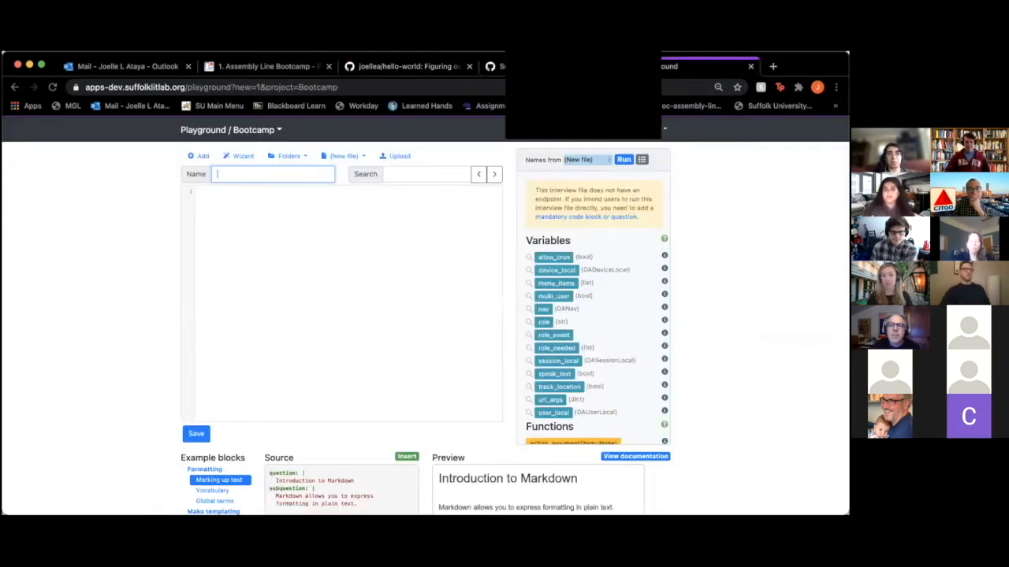
pyautogui.click(664, 129)
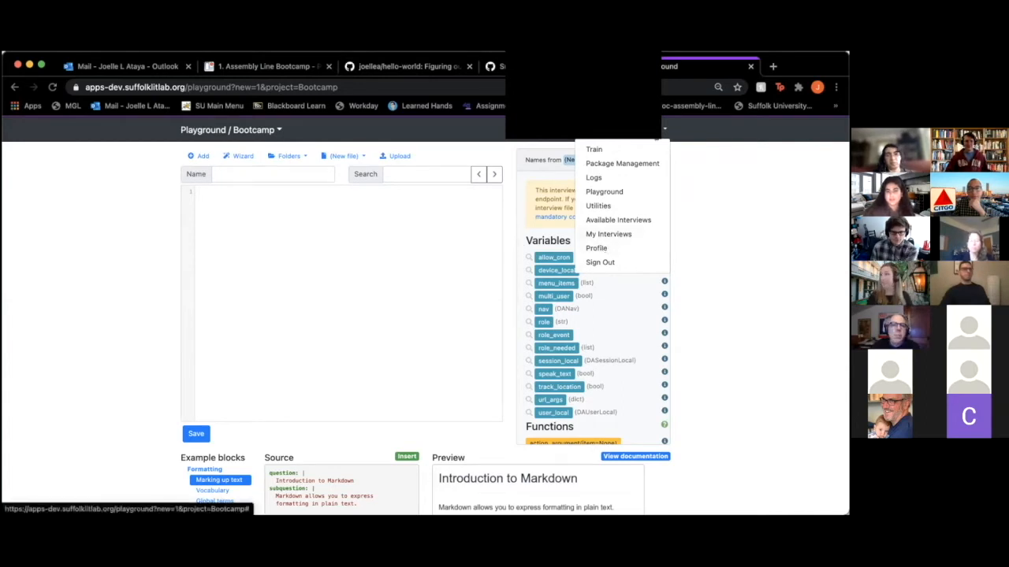
pyautogui.click(596, 248)
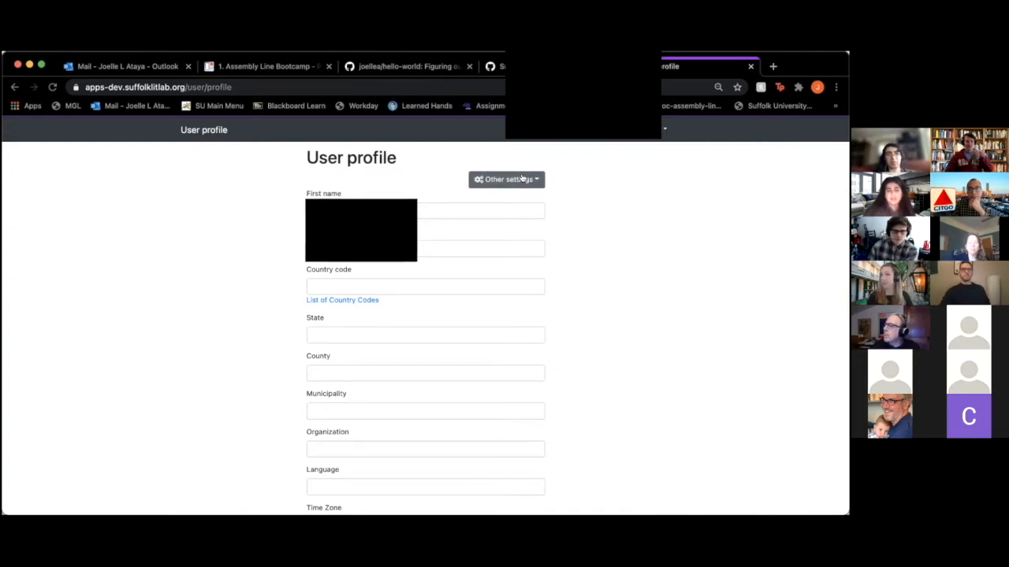
pyautogui.click(522, 179)
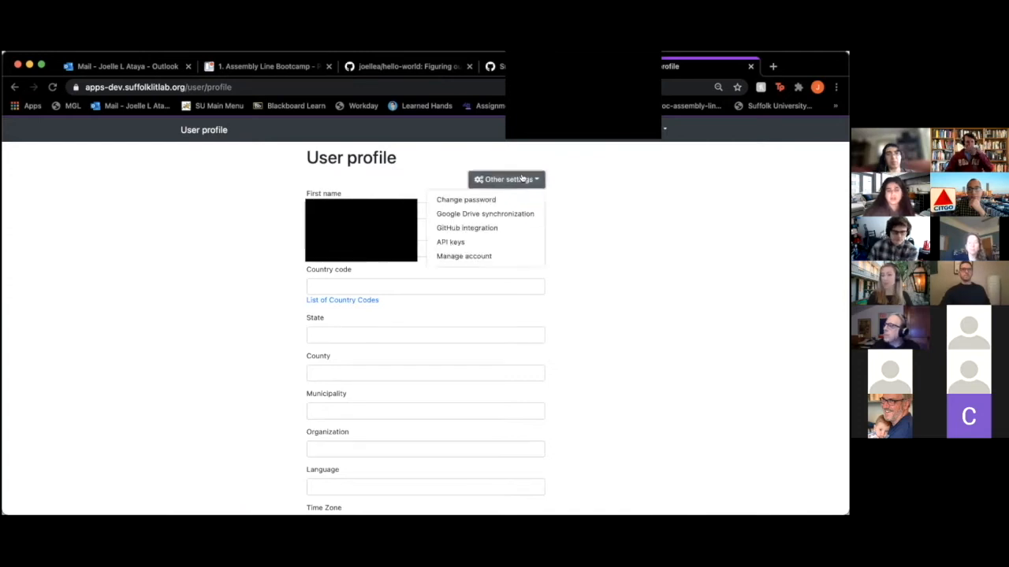
pyautogui.click(482, 229)
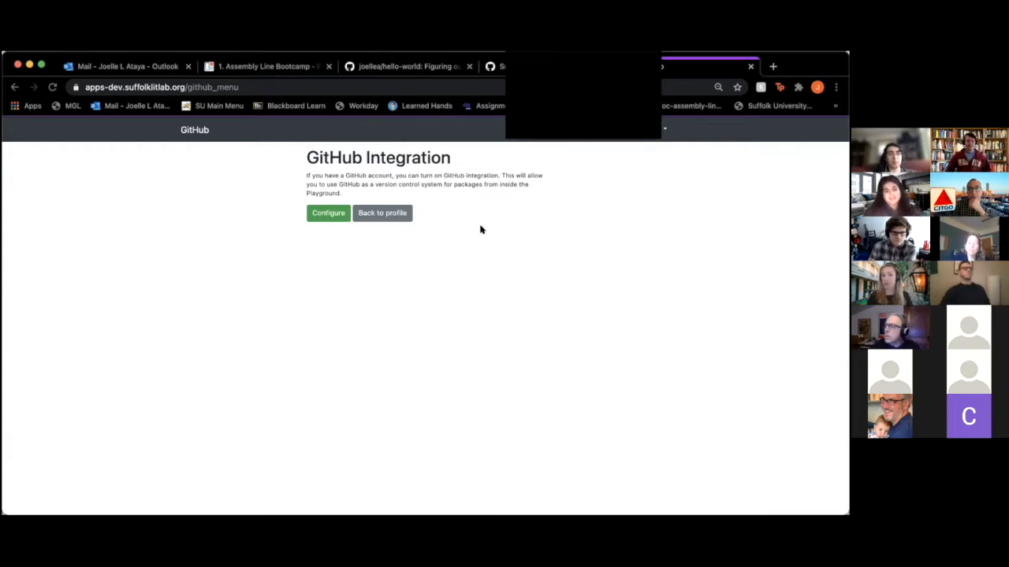
# Configure GitHub integration by authorizing SuffolkLITLab, save the shared and organizational repository access settings, and return to the profile
pyautogui.click(333, 214)
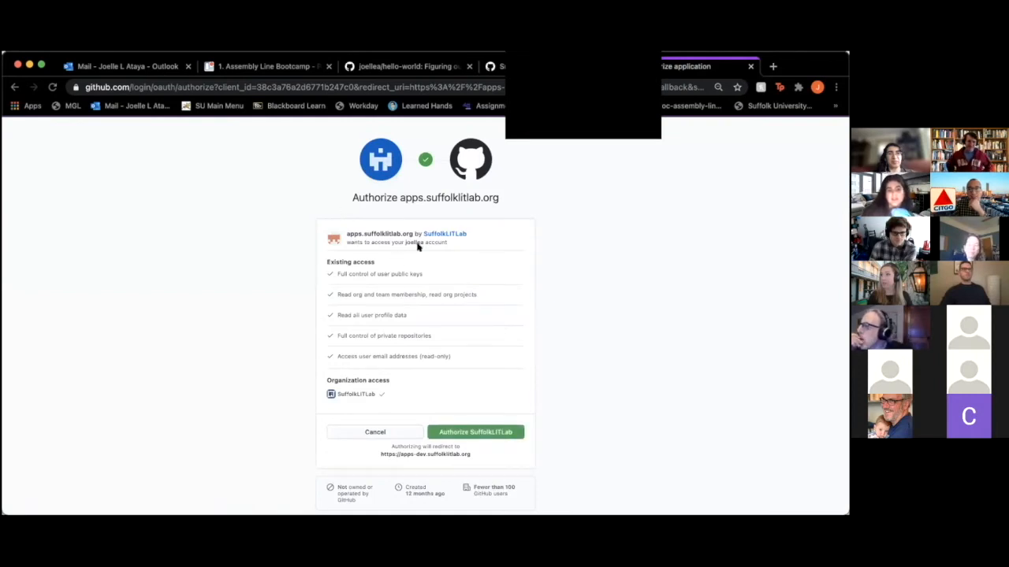
pyautogui.scroll(-1, 402, 300)
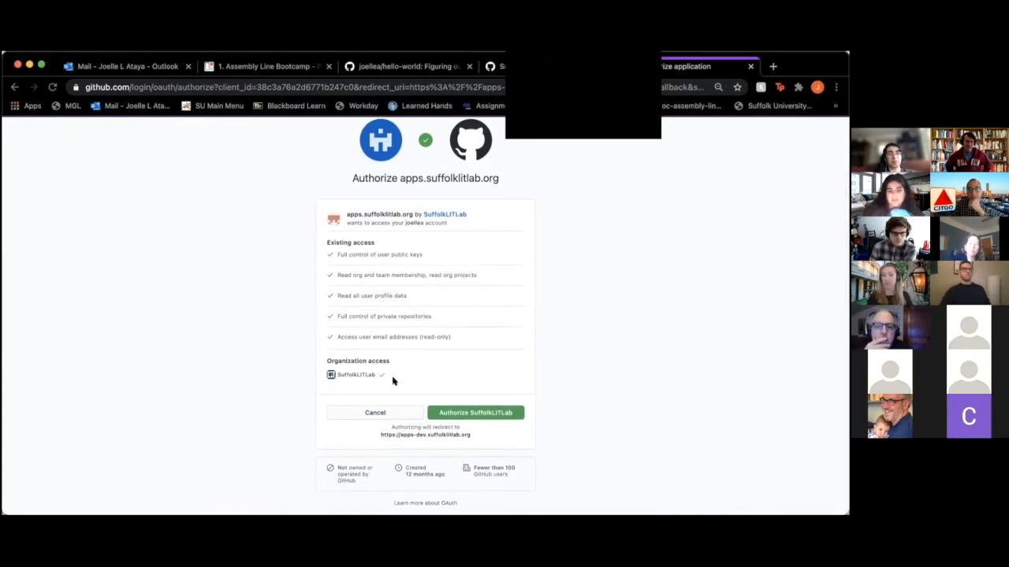
pyautogui.click(477, 415)
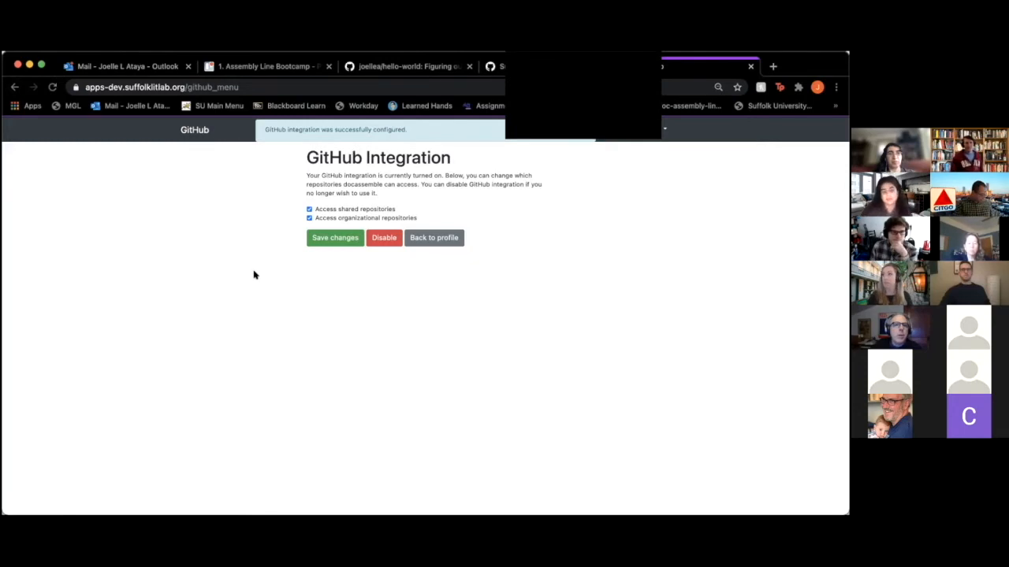
pyautogui.click(349, 238)
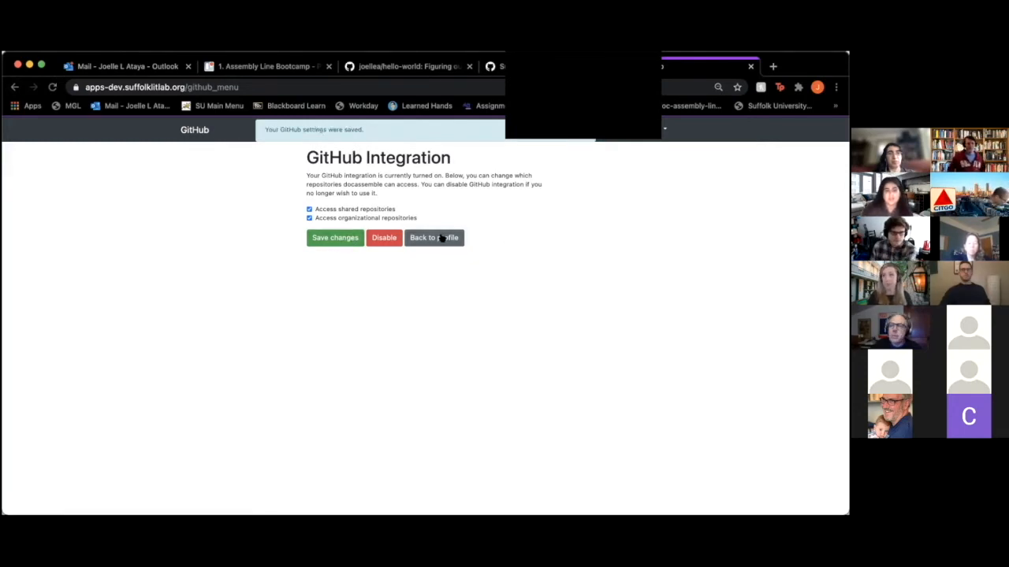
pyautogui.click(441, 238)
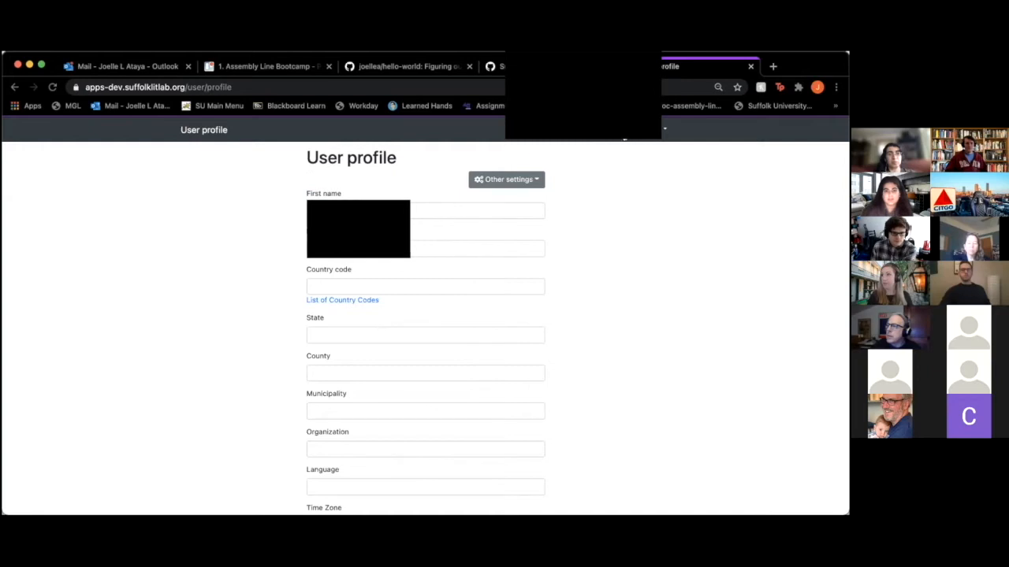
# Return to the Bootcamp project in the Playground and open its packages folder
pyautogui.click(624, 135)
pyautogui.click(603, 193)
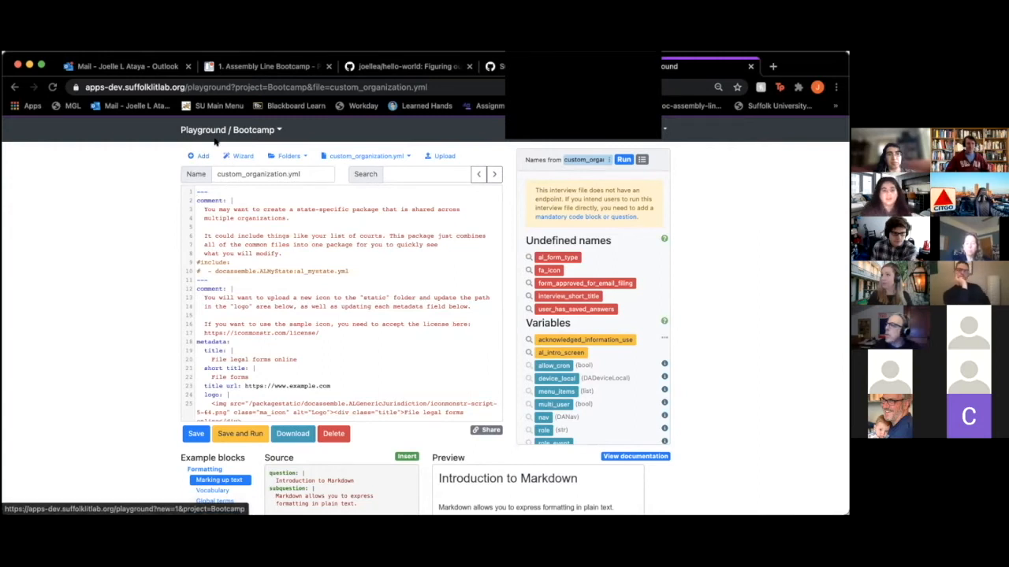
pyautogui.click(535, 66)
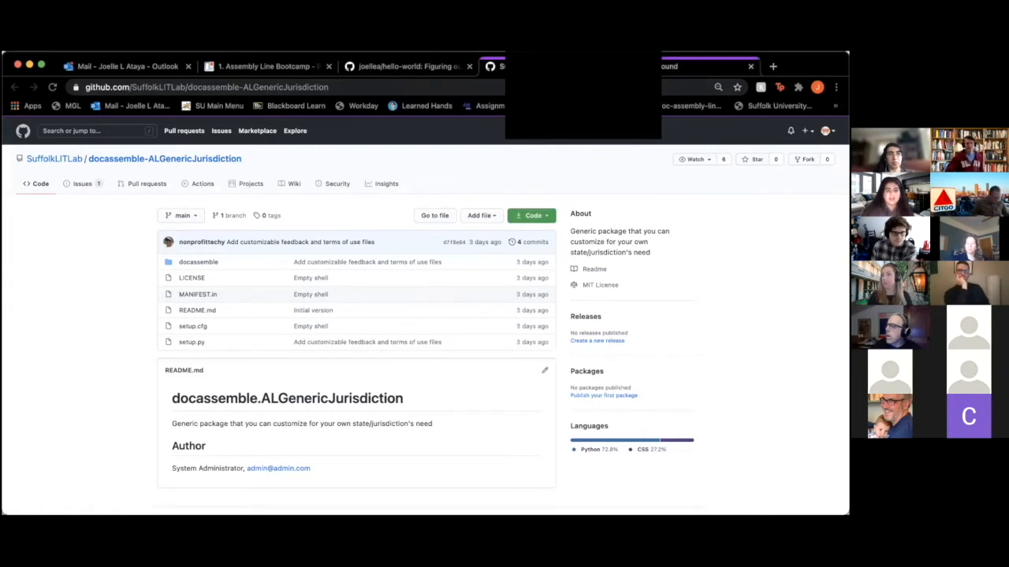
pyautogui.click(644, 67)
pyautogui.click(273, 156)
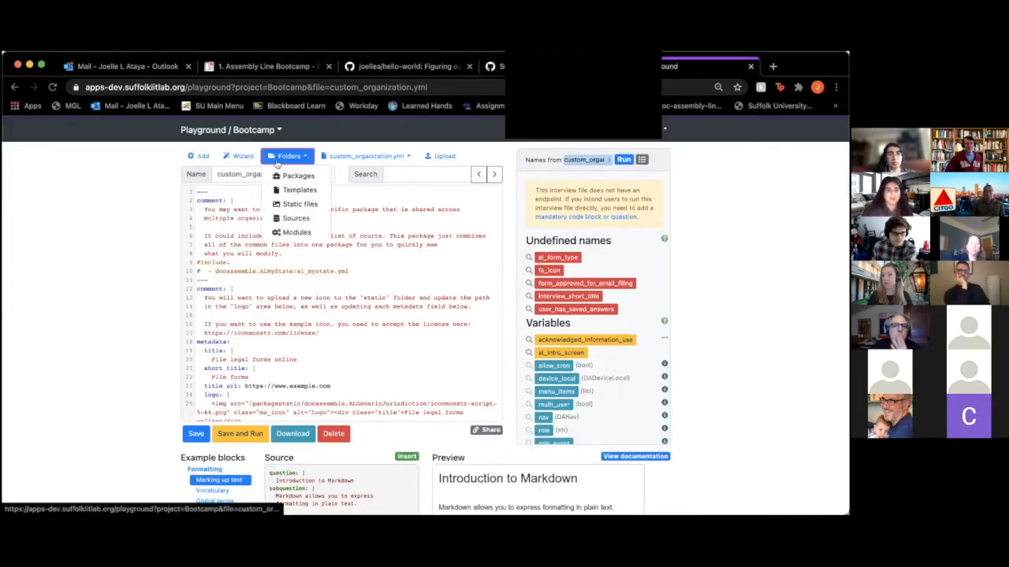
pyautogui.click(285, 175)
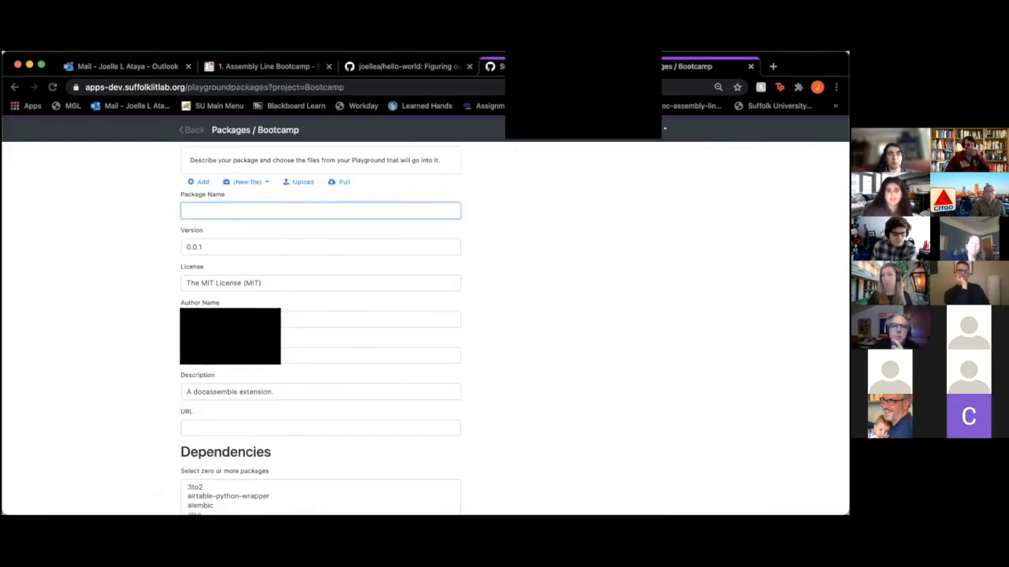
# Copy the URL of the SuffolkLITLab/docassemble-ALGenericJurisdiction repository on GitHub and return to the Playground's packages page
pyautogui.click(492, 67)
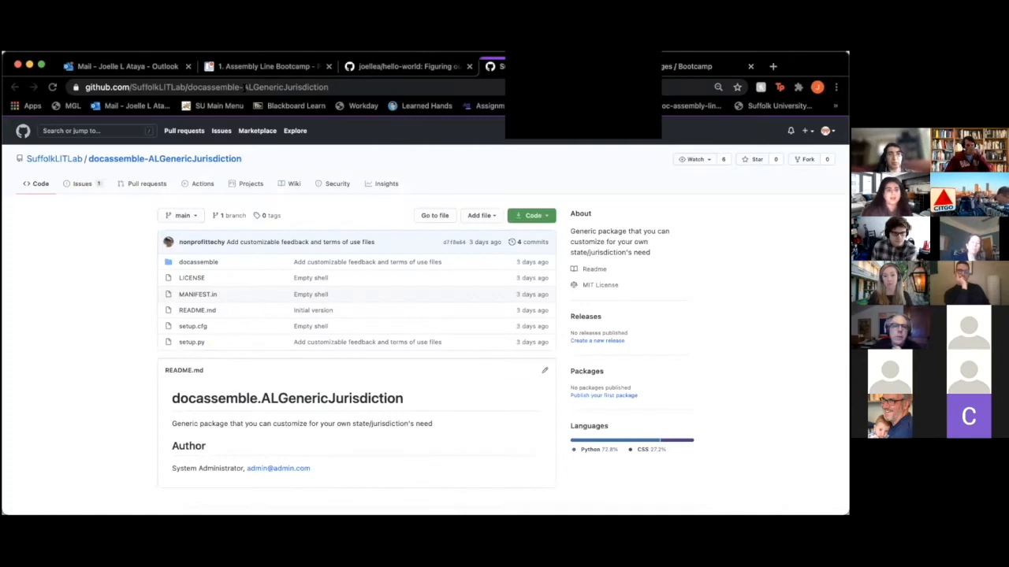
pyautogui.click(246, 88)
pyautogui.press('super+c')
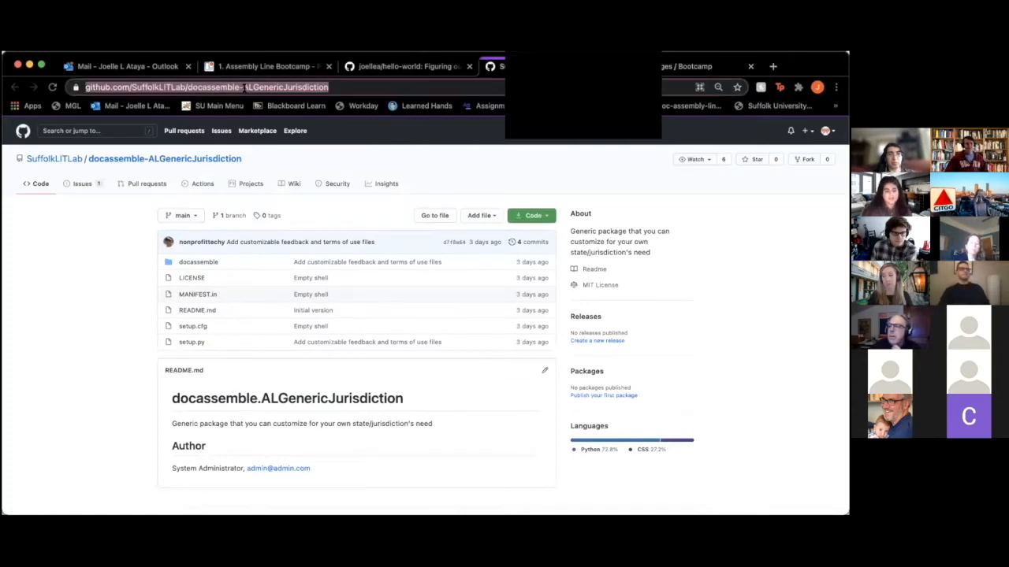
pyautogui.click(103, 354)
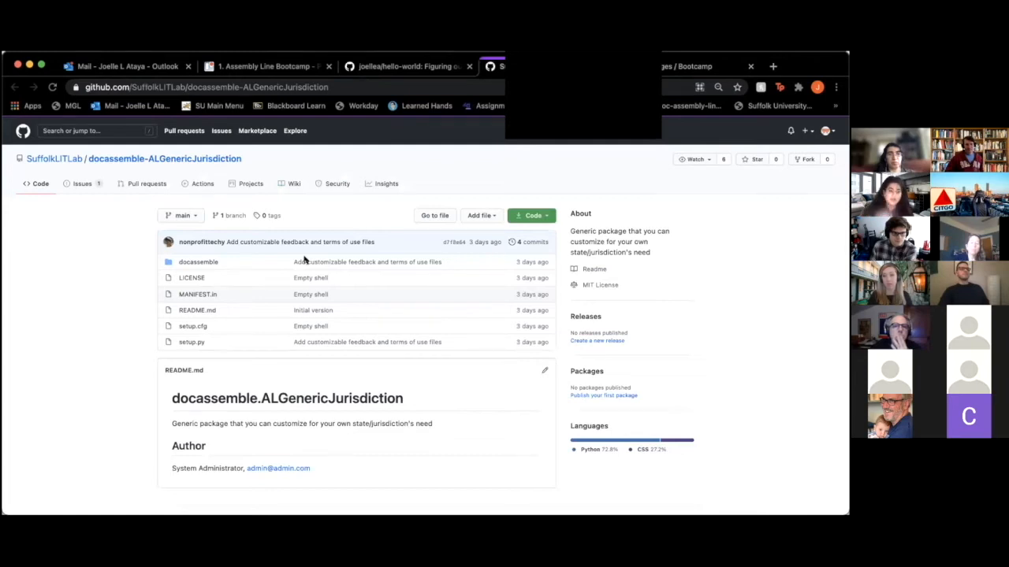
pyautogui.click(650, 67)
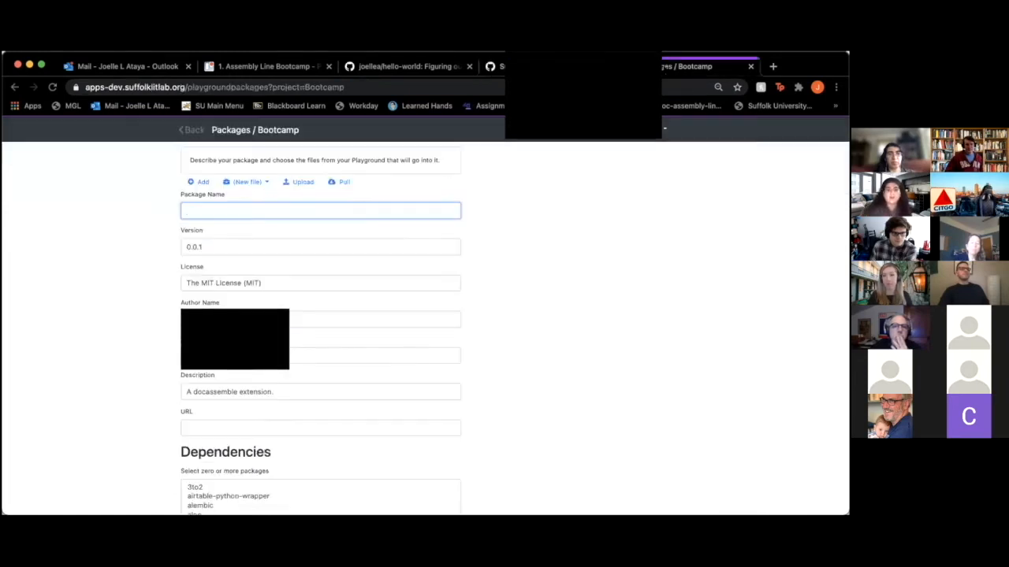
pyautogui.click(343, 183)
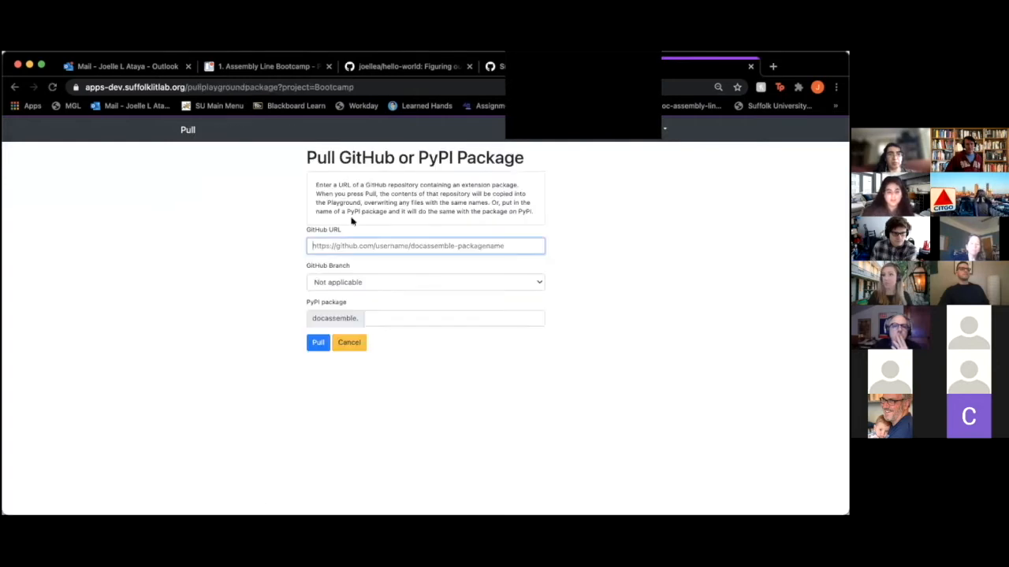
pyautogui.press('super+v')
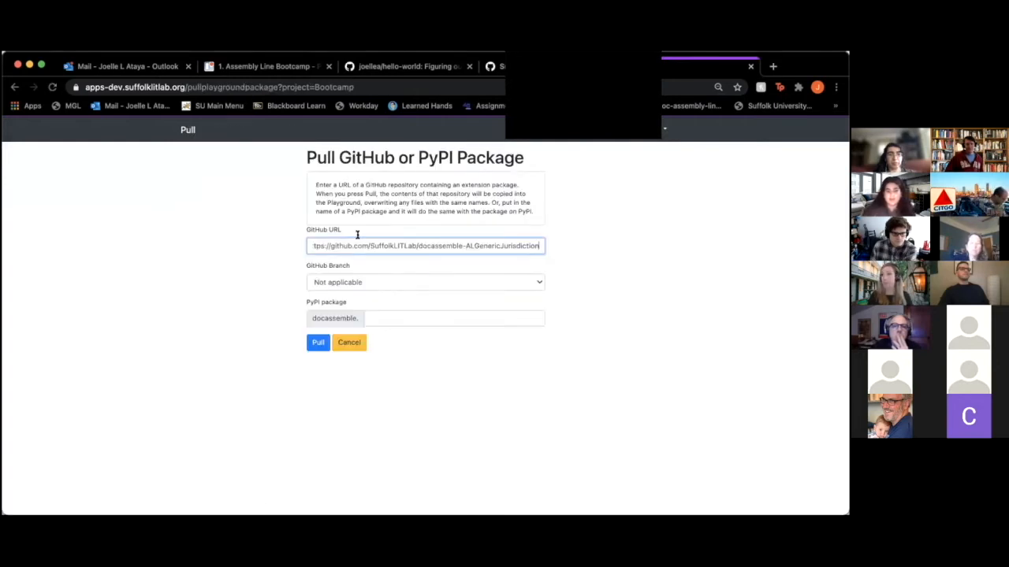
pyautogui.click(447, 283)
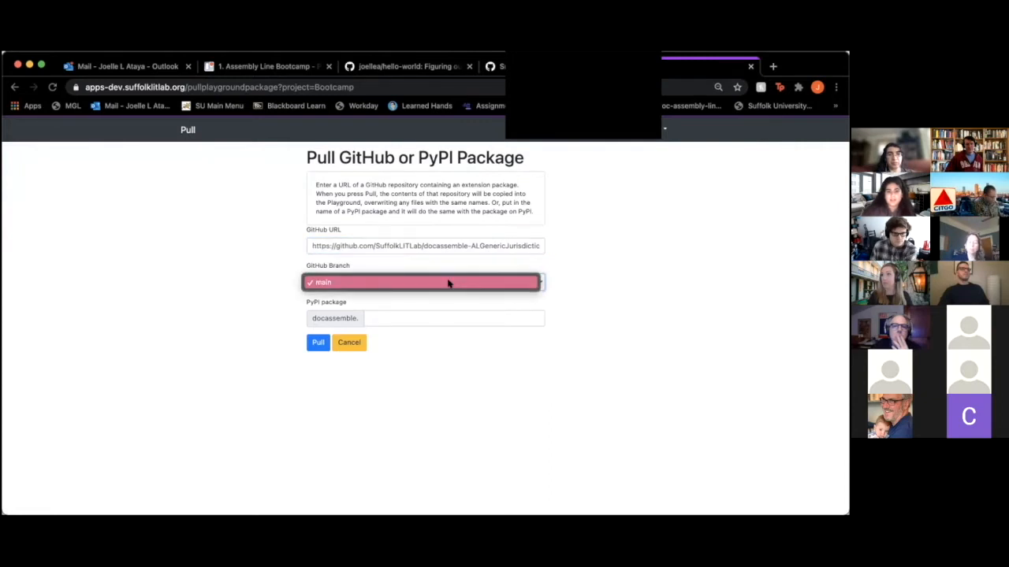
pyautogui.click(447, 283)
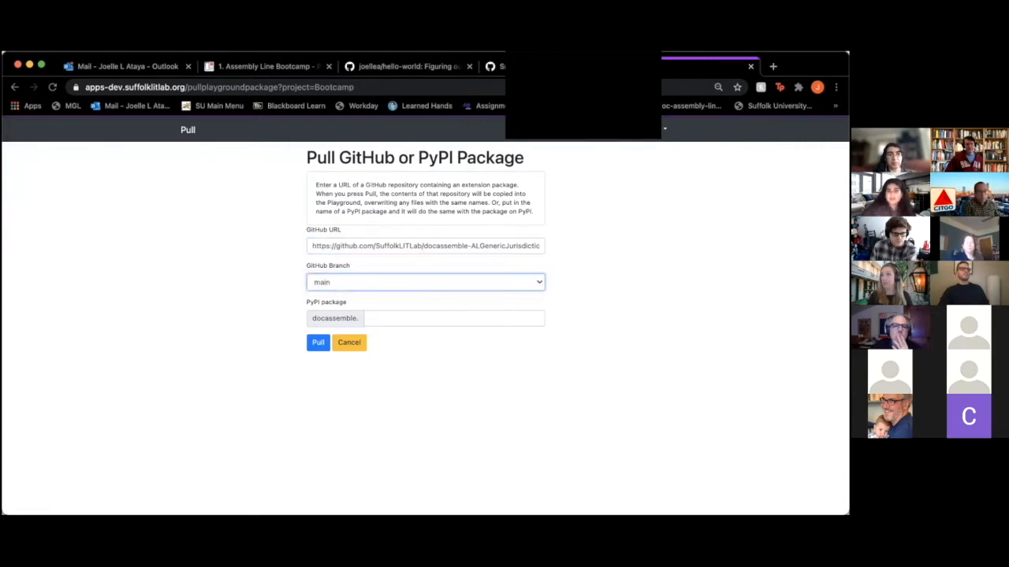
pyautogui.click(492, 66)
pyautogui.click(679, 66)
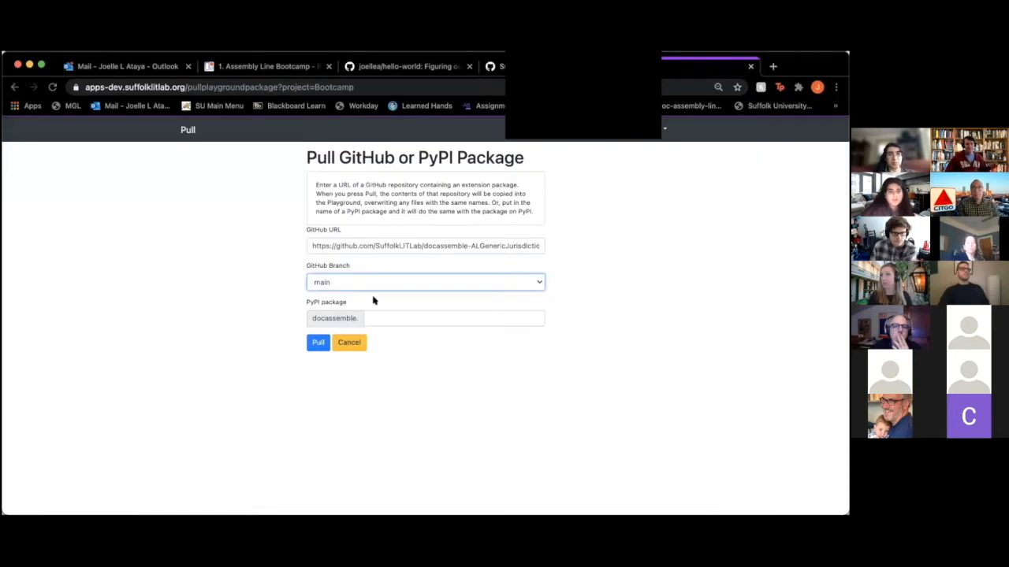
pyautogui.click(399, 280)
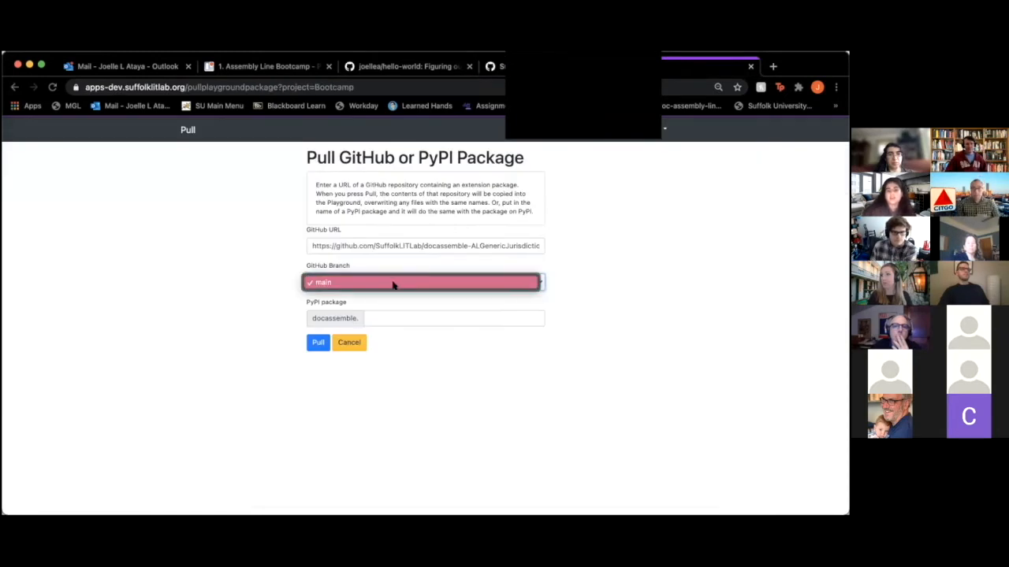
pyautogui.click(167, 380)
pyautogui.click(317, 343)
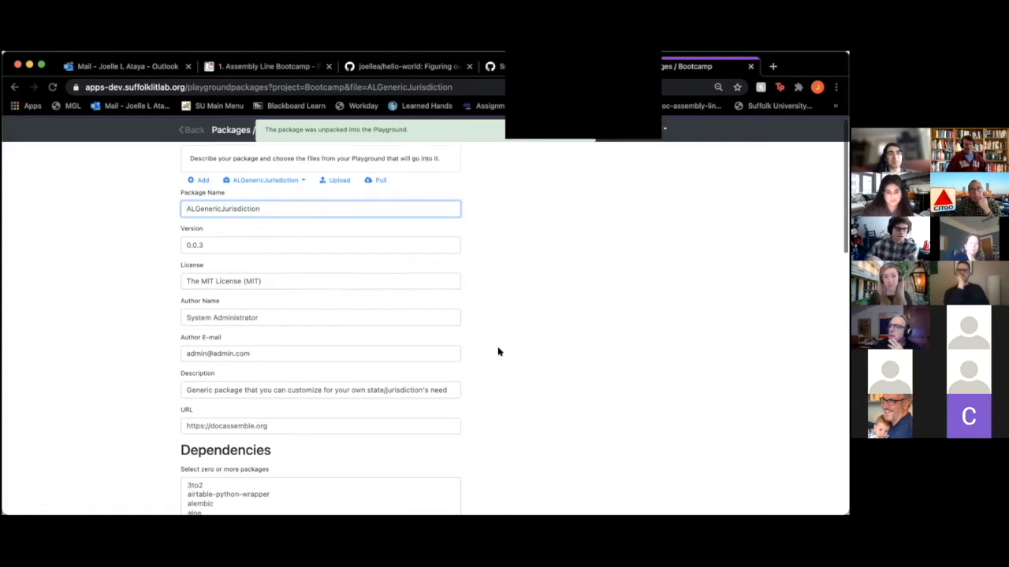
pyautogui.scroll(-1, 498, 352)
pyautogui.scroll(1, 498, 352)
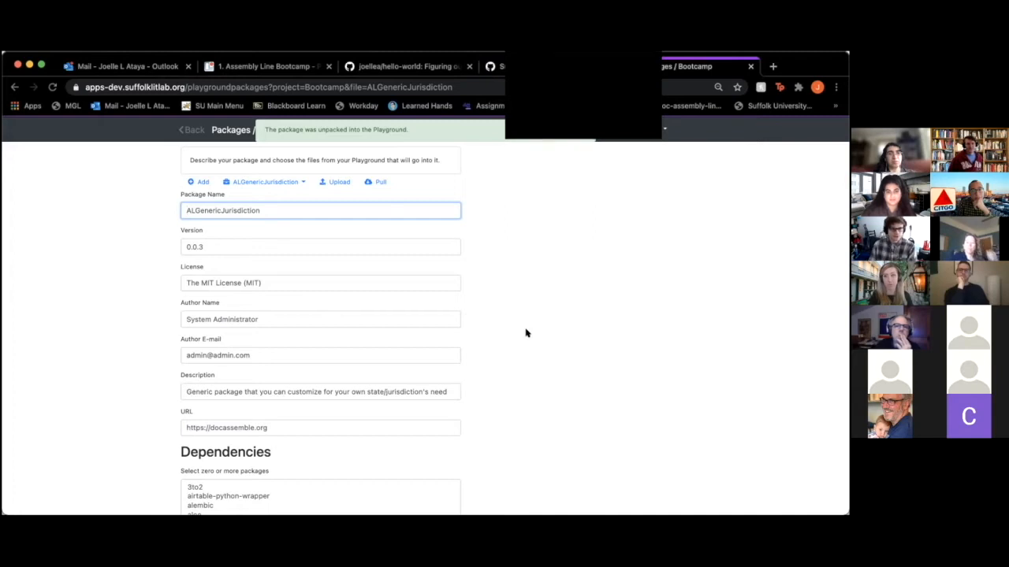
pyautogui.scroll(-1, 526, 332)
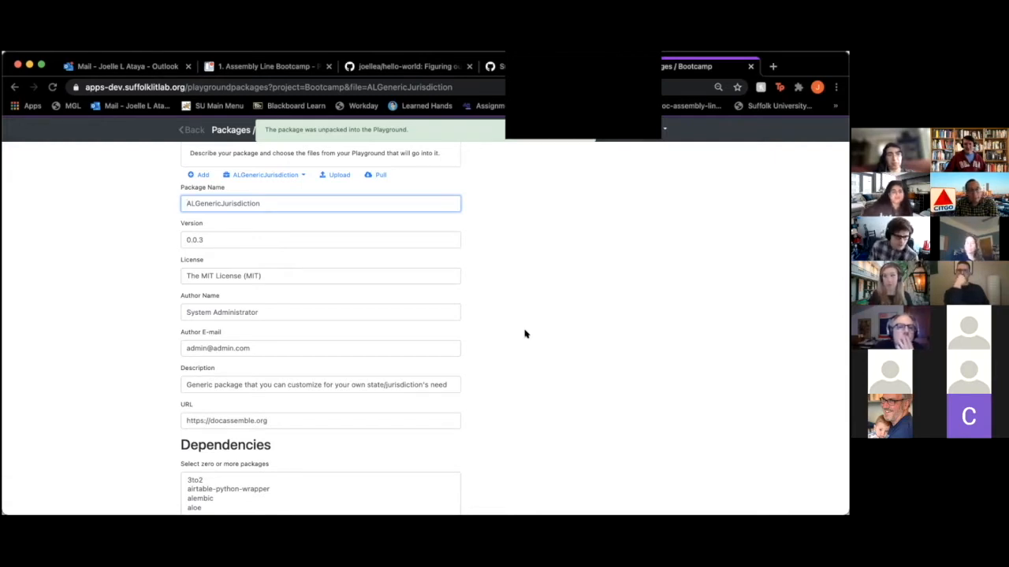
pyautogui.scroll(-1, 525, 334)
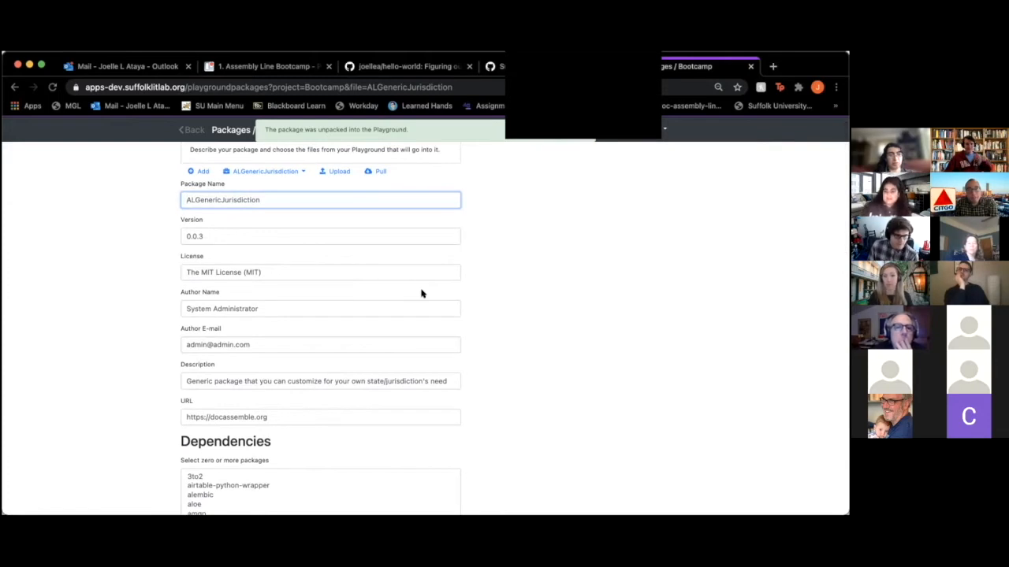
pyautogui.scroll(-1, 420, 293)
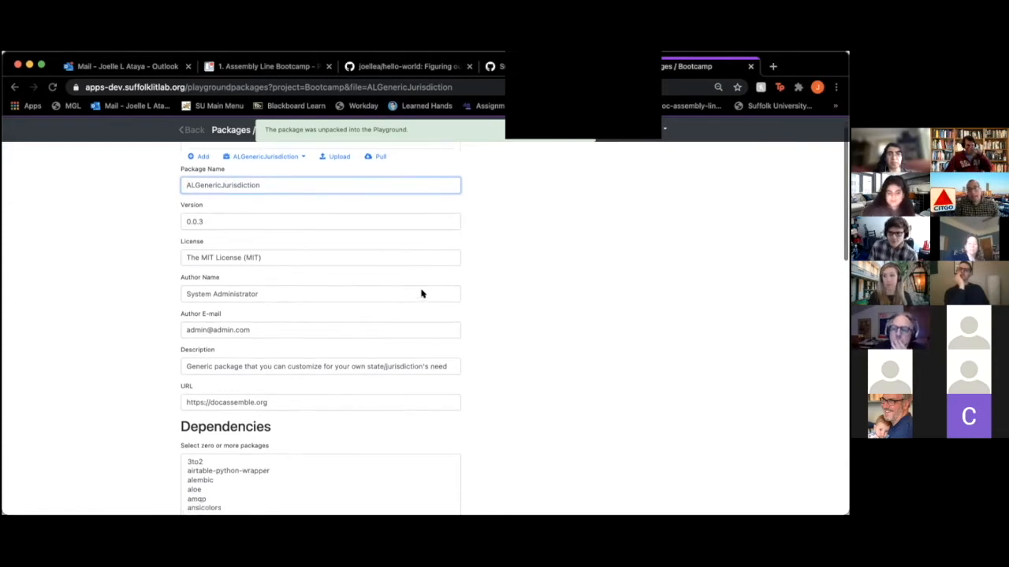
pyautogui.scroll(-1, 421, 293)
pyautogui.scroll(1, 538, 330)
pyautogui.scroll(-1, 537, 330)
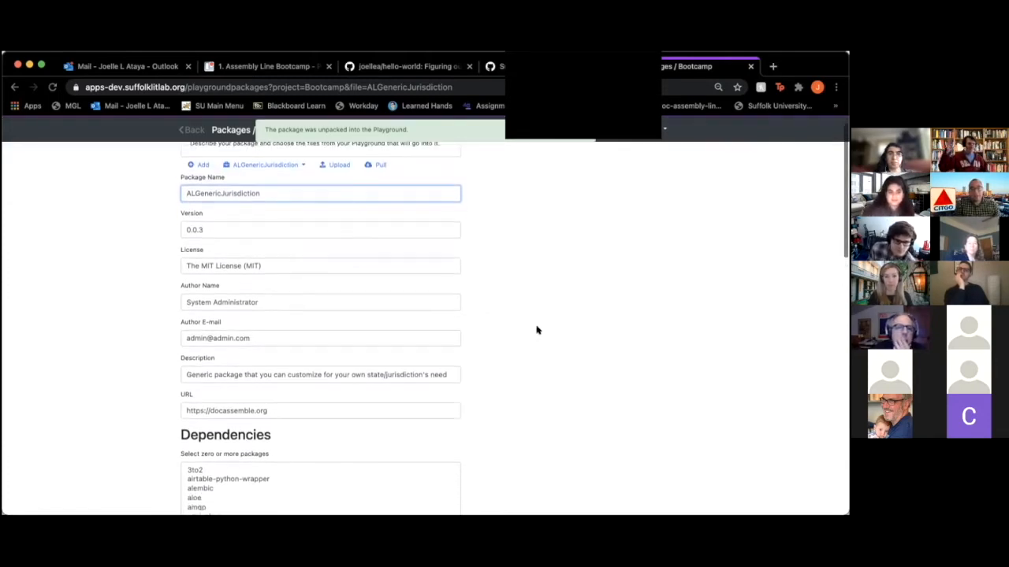
pyautogui.scroll(1, 537, 329)
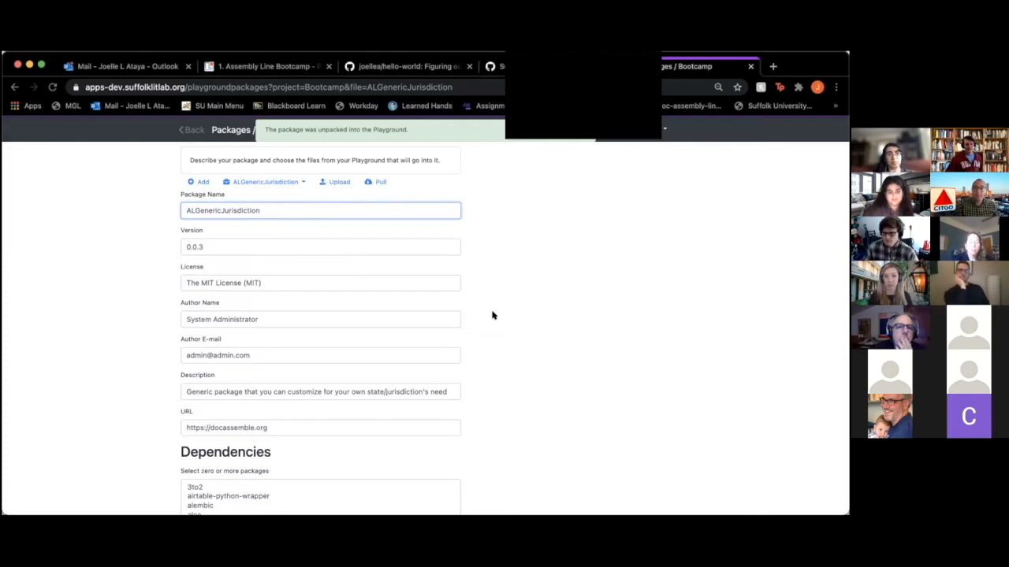
# Examine the pulled package's dependencies and its interview, template and static files, checking back against the GitHub repository
pyautogui.scroll(-5, 491, 316)
pyautogui.scroll(-6, 492, 315)
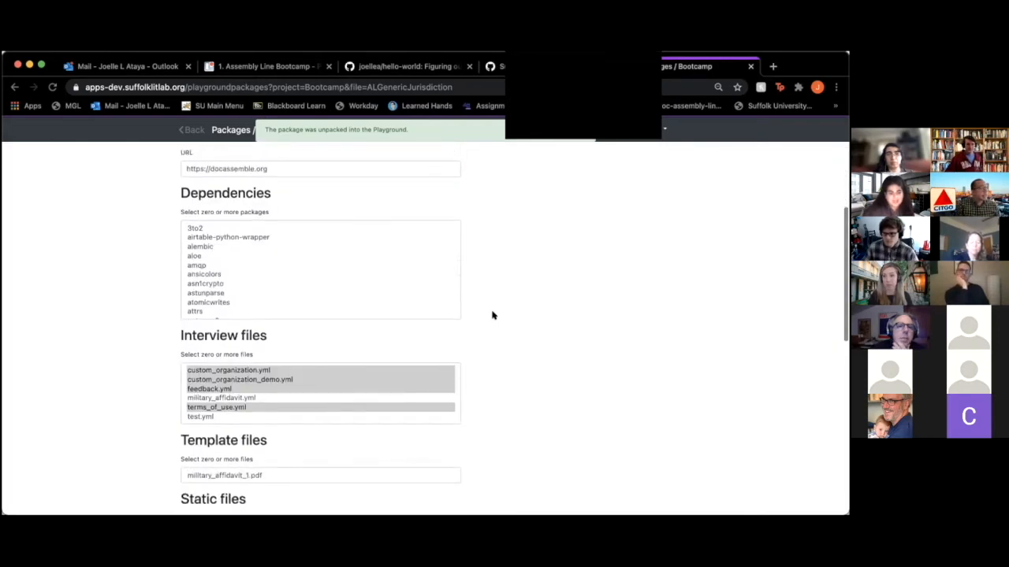
pyautogui.scroll(-2, 492, 315)
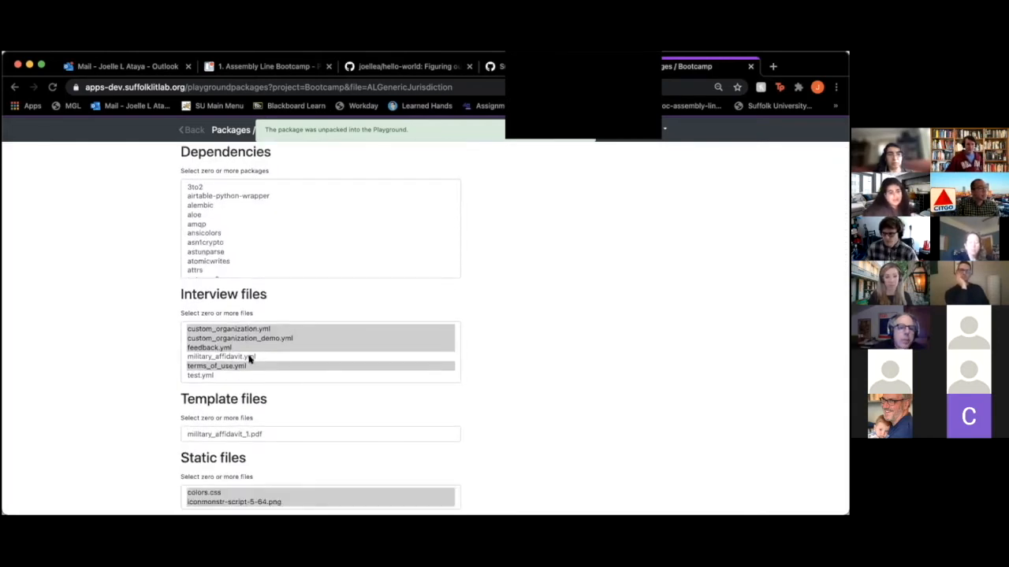
pyautogui.scroll(-1, 250, 360)
pyautogui.click(495, 66)
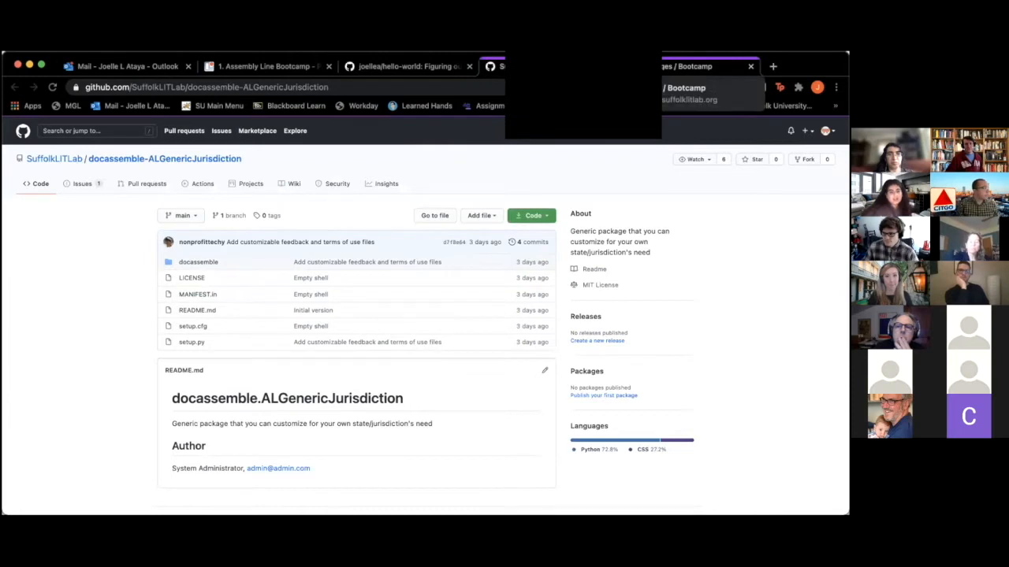
pyautogui.click(694, 66)
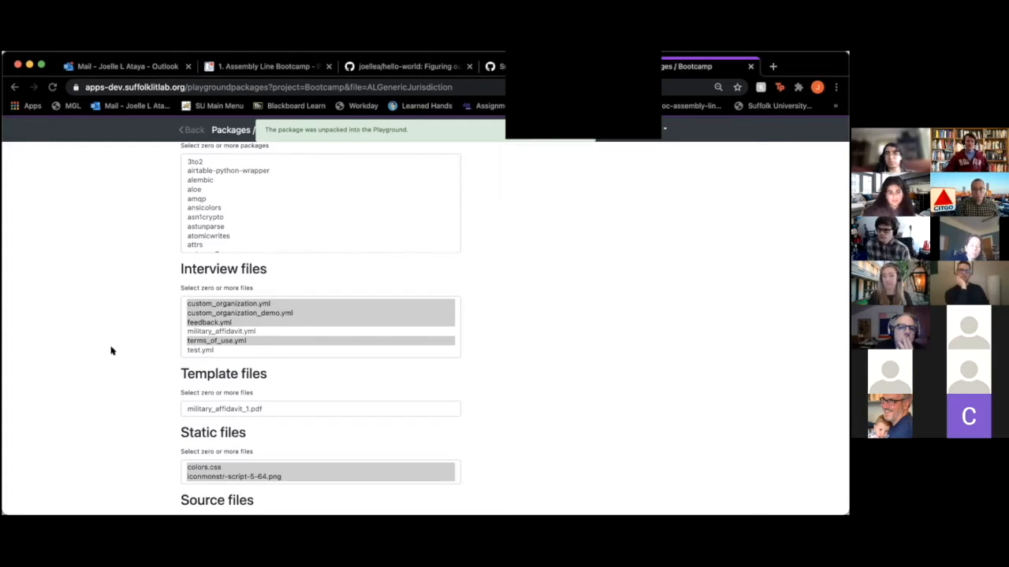
# Draft a GitHub commit of the ALGenericJurisdiction package on the main branch with the message 'fixed "date" error'
pyautogui.scroll(-5, 146, 426)
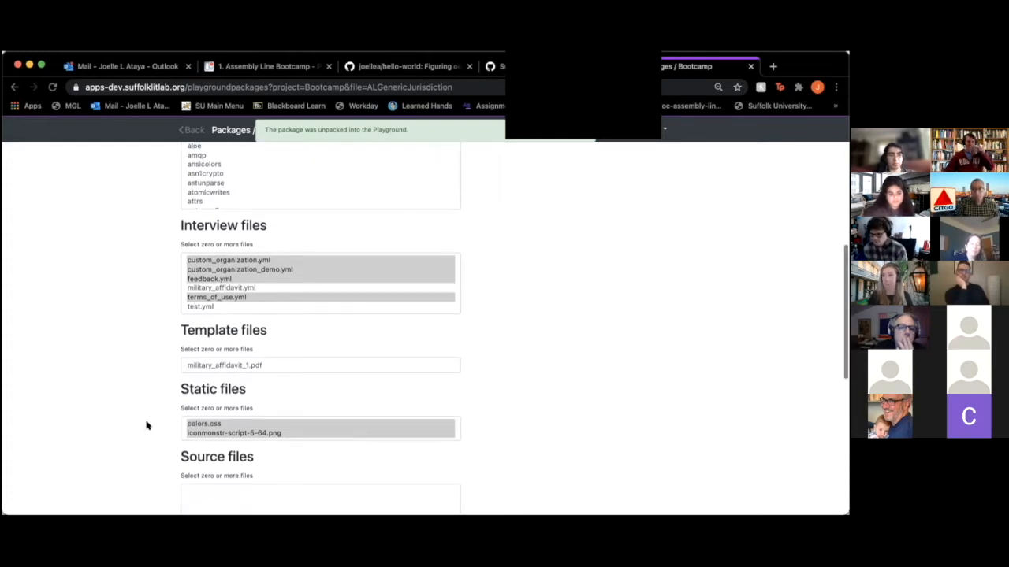
pyautogui.scroll(-3, 146, 425)
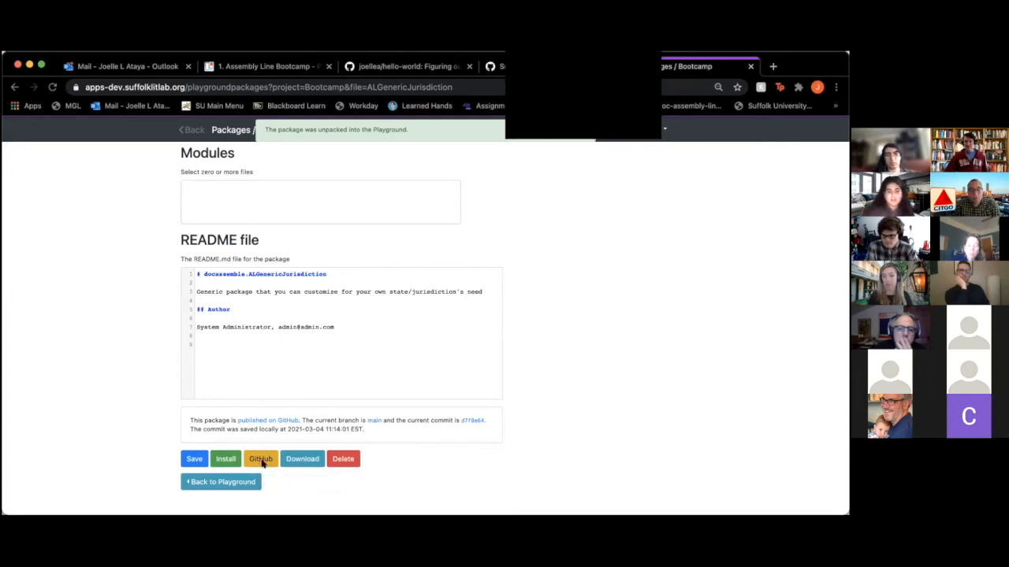
pyautogui.click(260, 459)
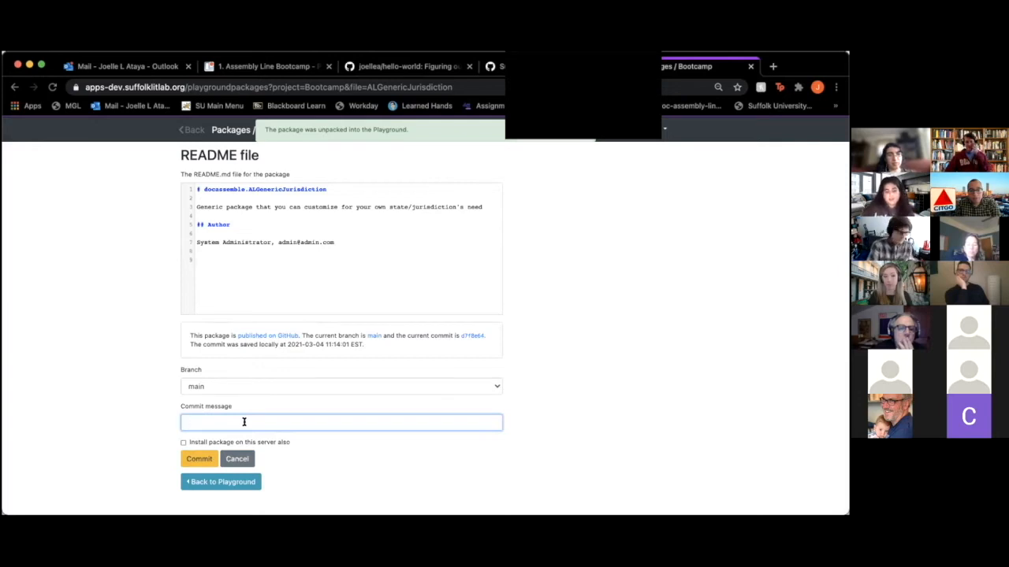
pyautogui.write('fixed "date" error')
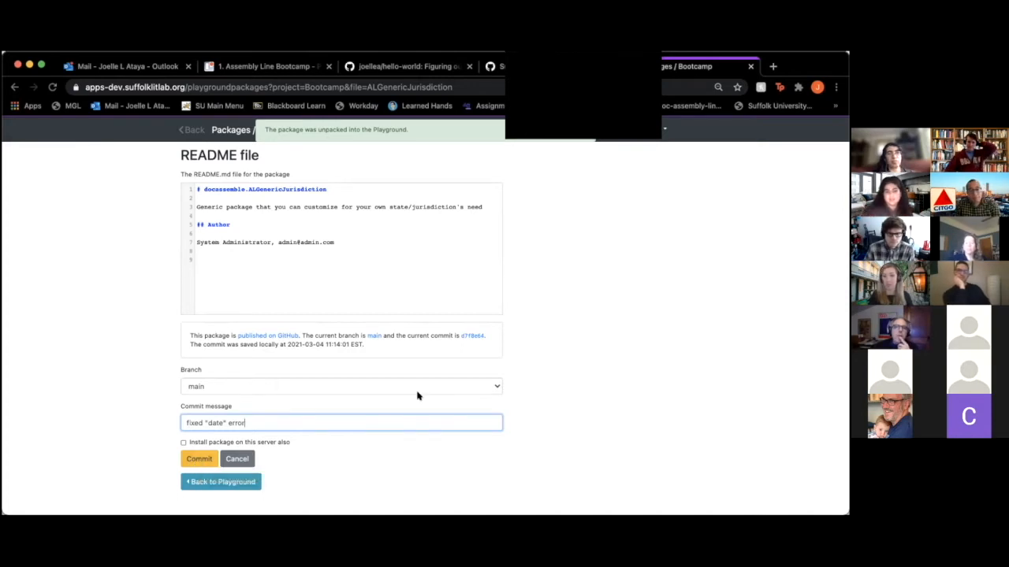
# Start a new package in the Bootcamp project, leaving the ALGenericJurisdiction page without saving its changes
pyautogui.scroll(1, 419, 395)
pyautogui.scroll(10, 418, 396)
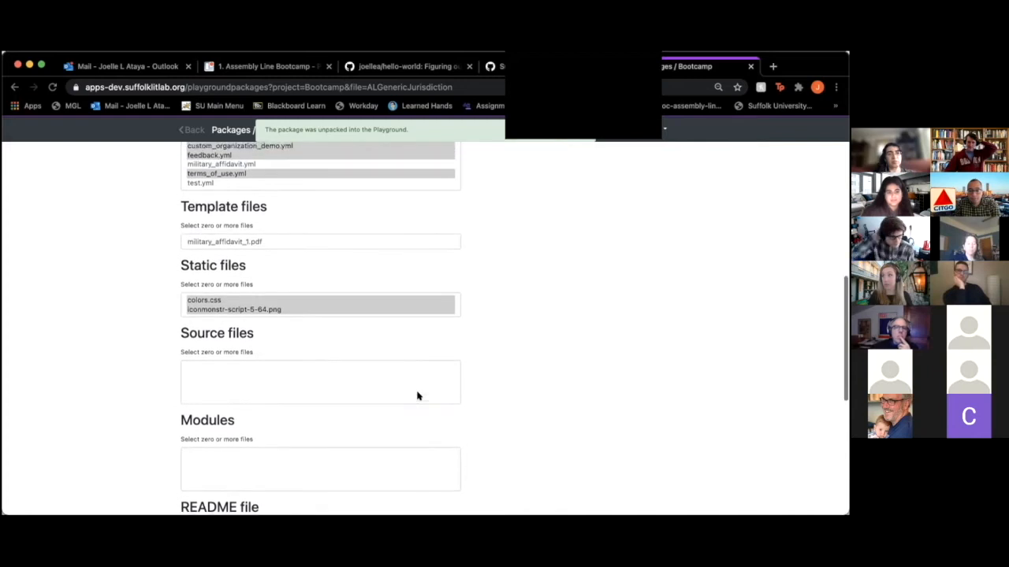
pyautogui.scroll(3, 417, 390)
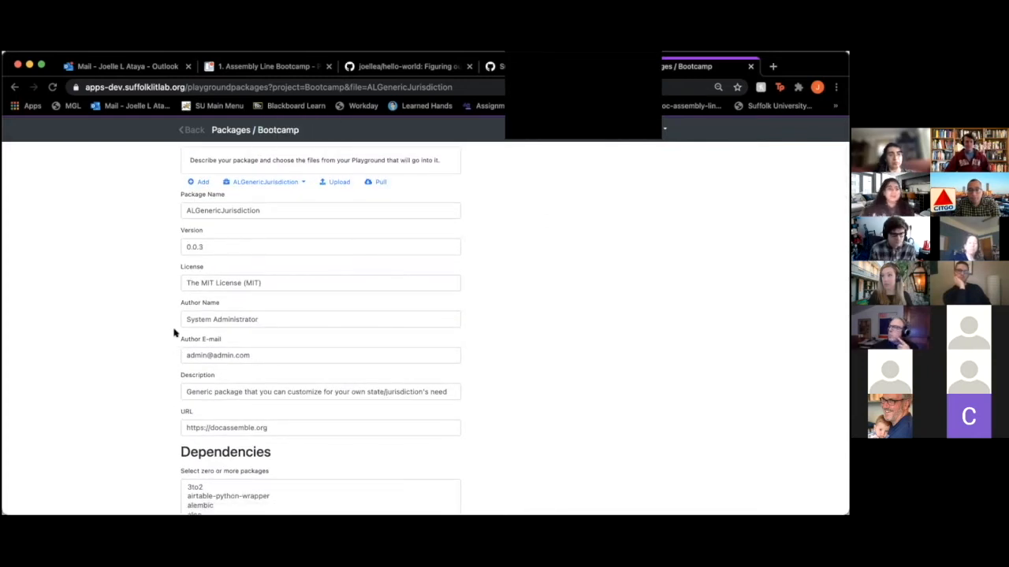
pyautogui.click(198, 181)
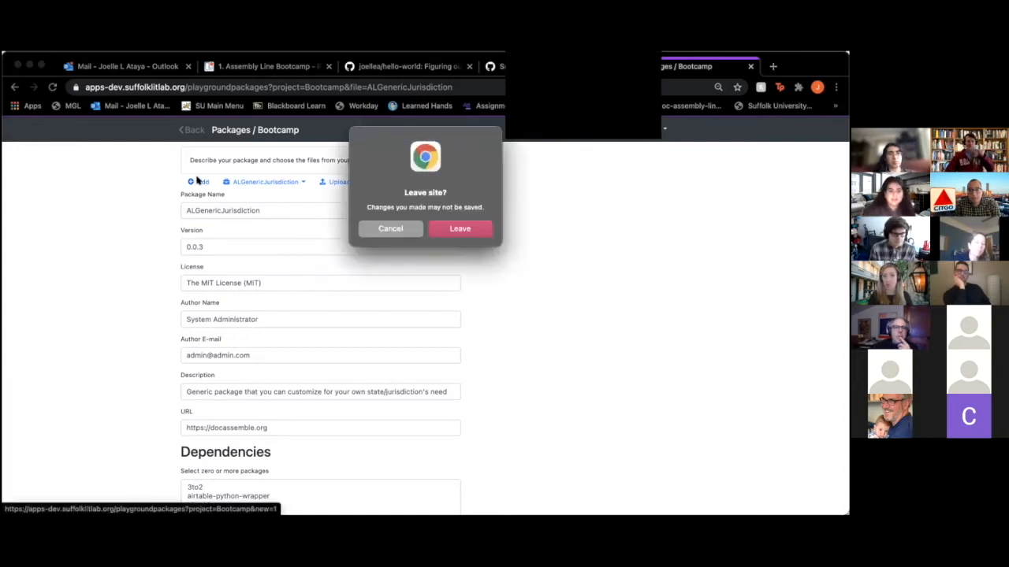
pyautogui.click(459, 228)
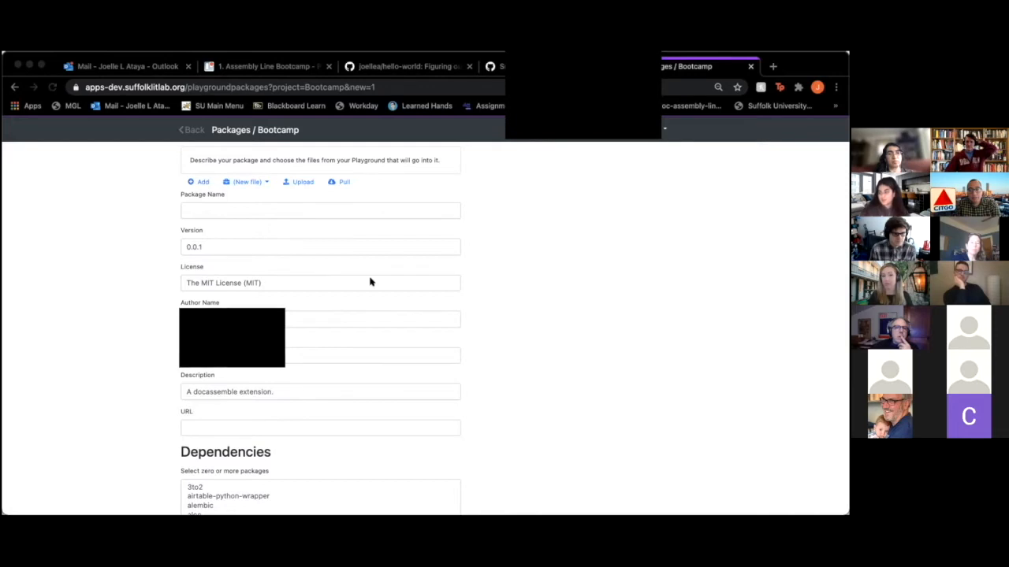
# Name the new package GenericJurisdictionpart1, without any spaces
pyautogui.click(279, 206)
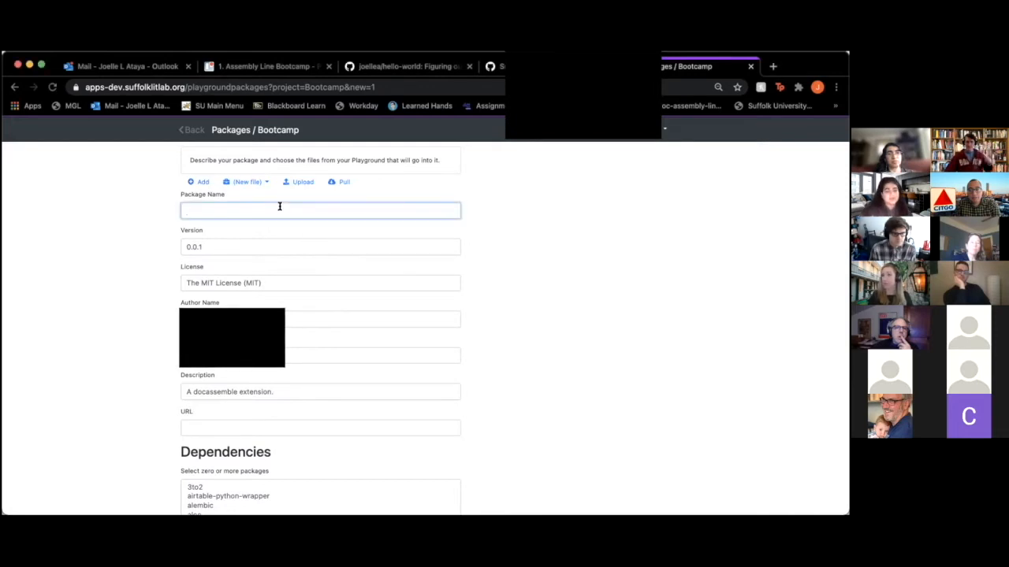
pyautogui.write('Gener')
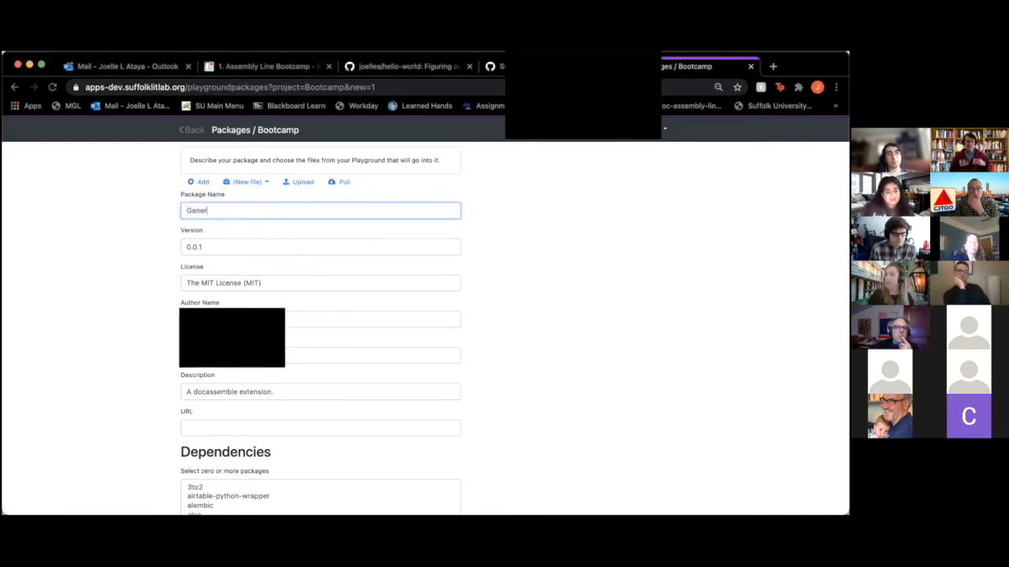
pyautogui.write('ic Juris')
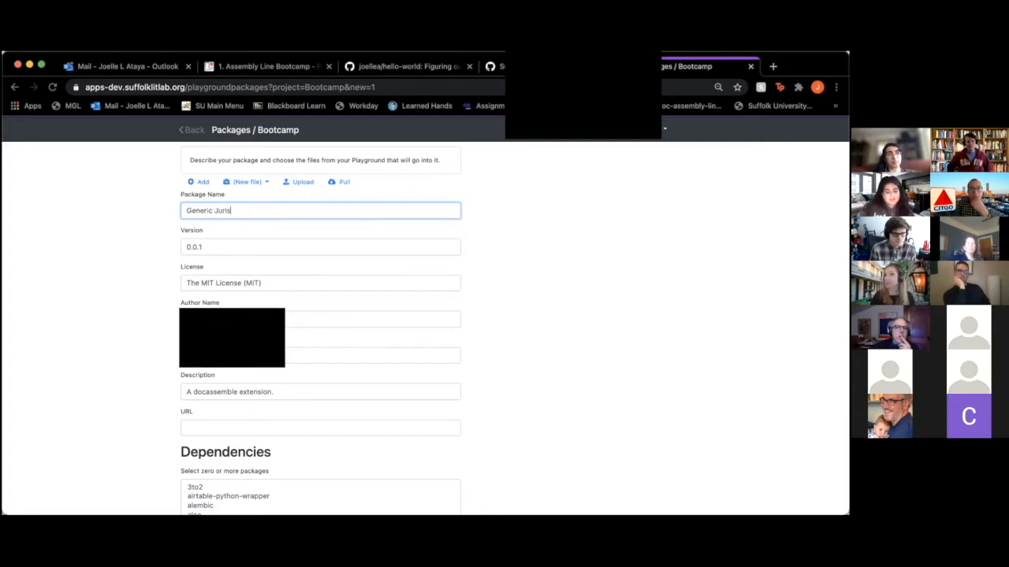
pyautogui.write('dcit')
pyautogui.press('BackSpace')
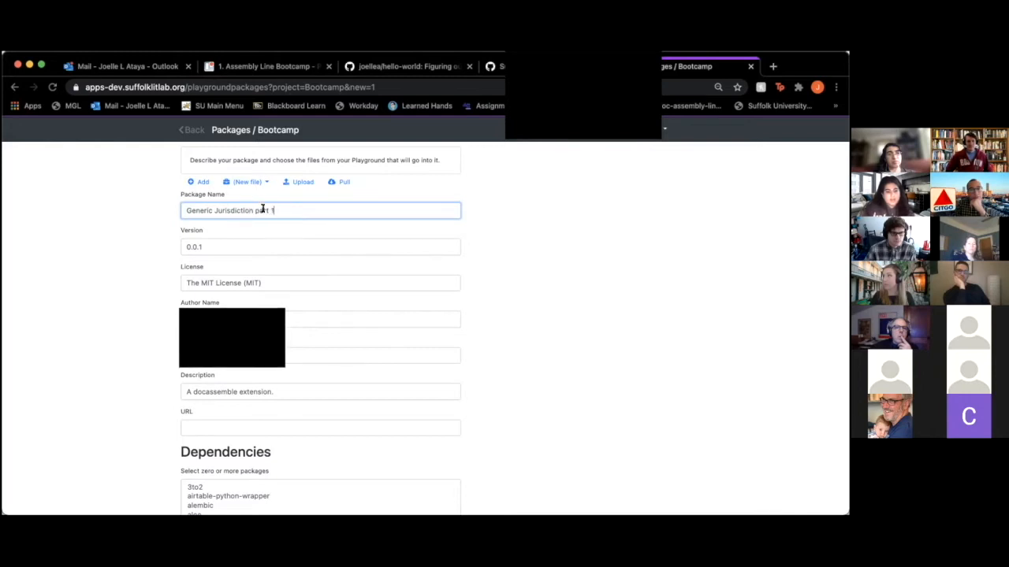
pyautogui.write('1')
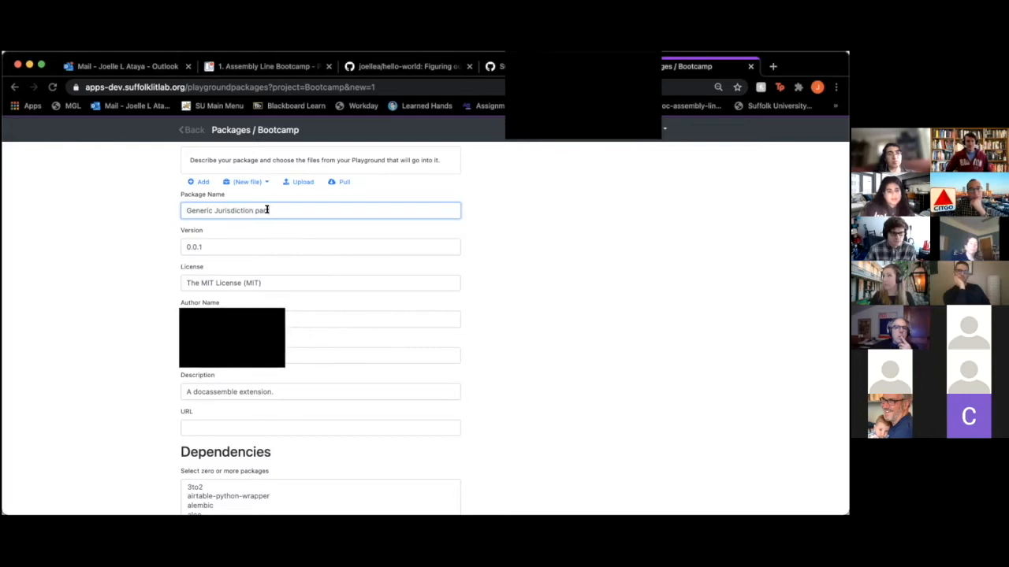
pyautogui.click(255, 210)
pyautogui.press('BackSpace')
pyautogui.click(214, 210)
pyautogui.press('BackSpace')
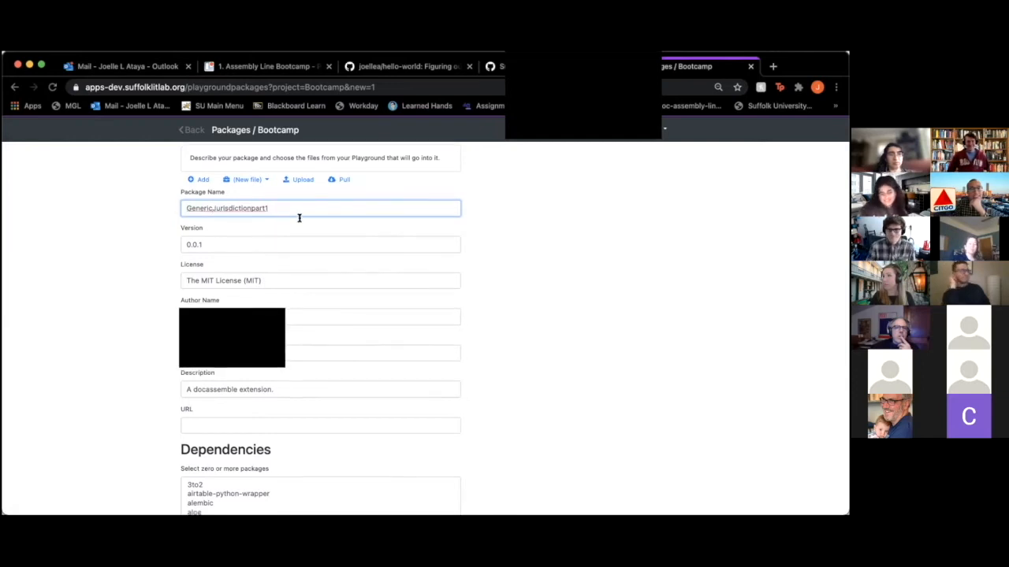
# Look over the new package's remaining fields and save the package with its default details
pyautogui.scroll(-1, 300, 218)
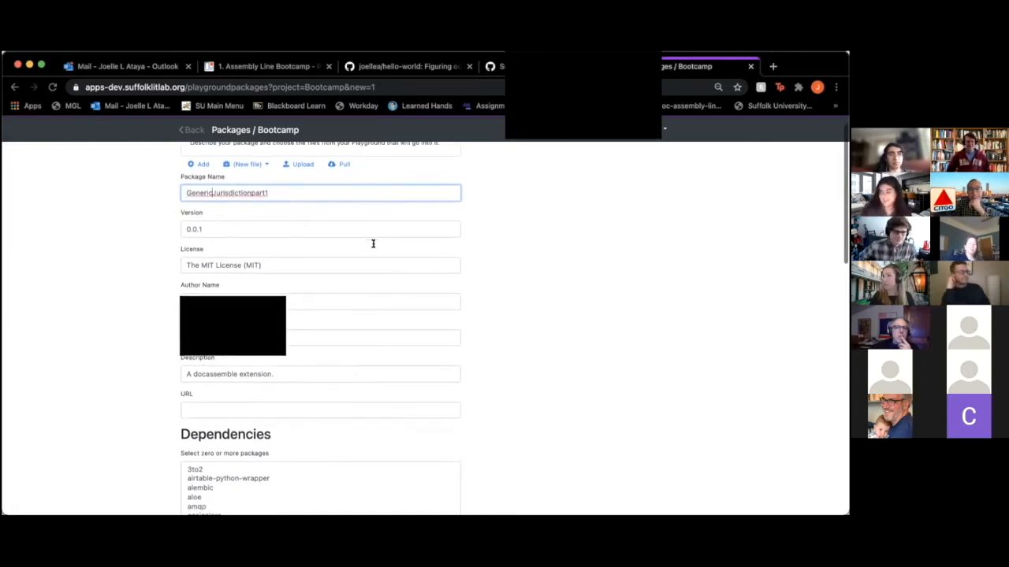
pyautogui.scroll(-10, 372, 243)
pyautogui.scroll(-8, 373, 247)
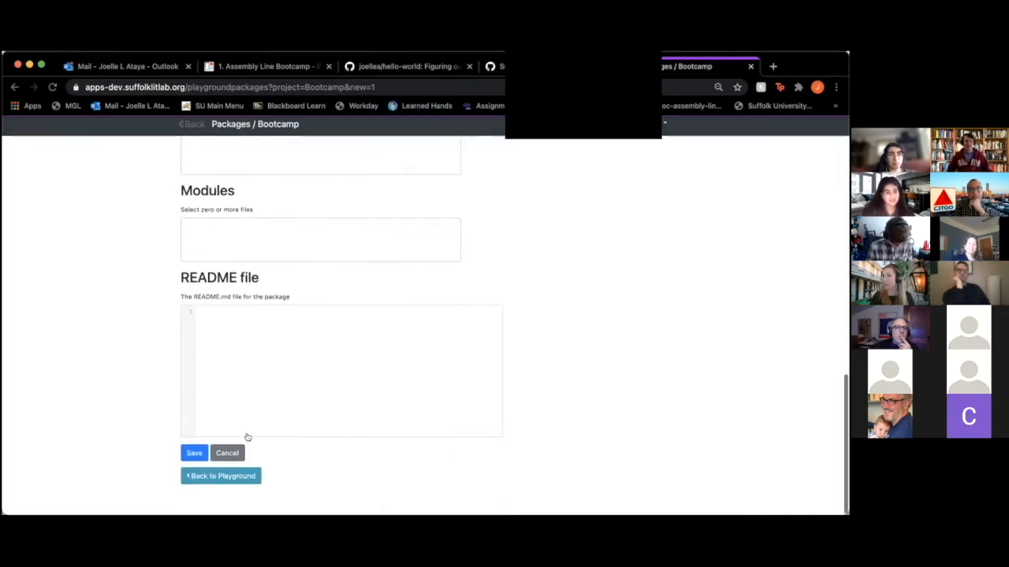
pyautogui.scroll(18, 248, 438)
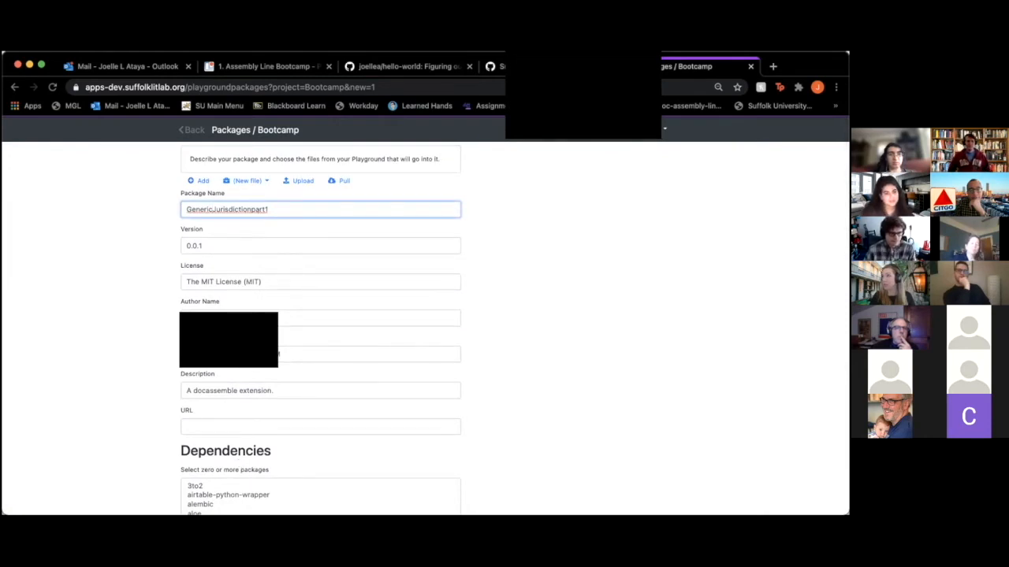
pyautogui.scroll(-10, 266, 343)
pyautogui.scroll(-9, 236, 370)
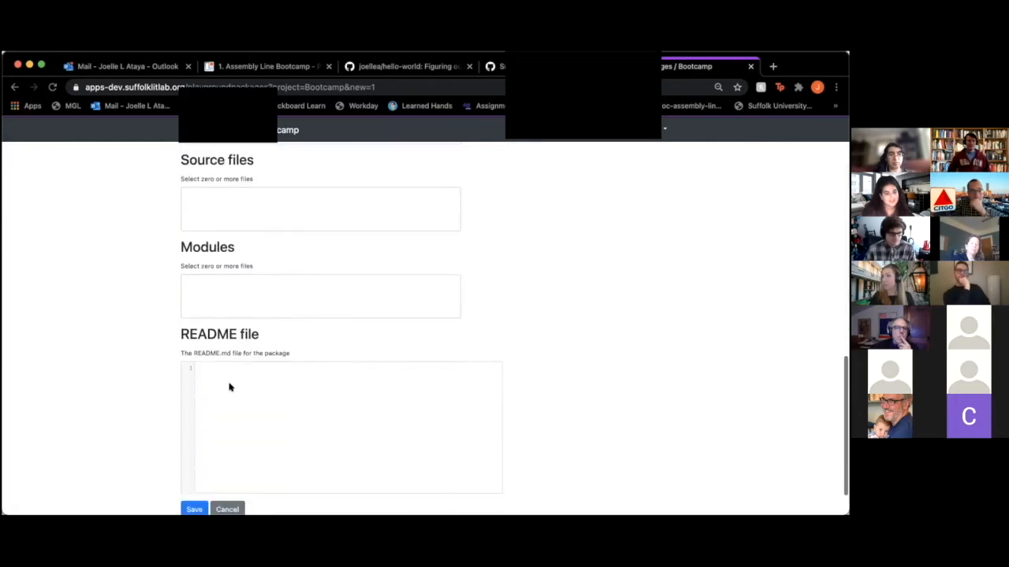
pyautogui.click(194, 459)
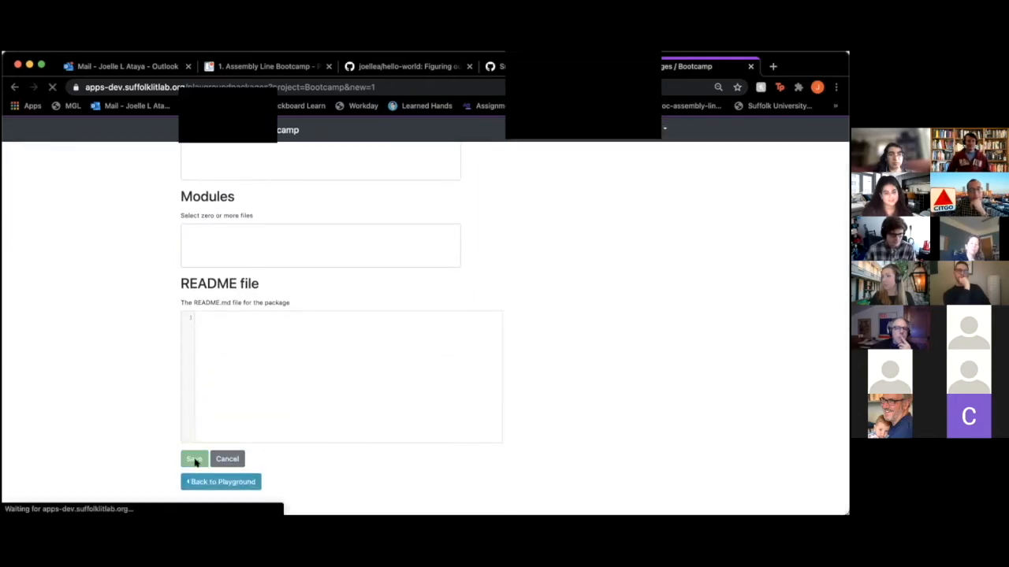
# Commit the GenericJurisdictionpart1 package to GitHub with the message "second repo made"
pyautogui.scroll(-15, 236, 462)
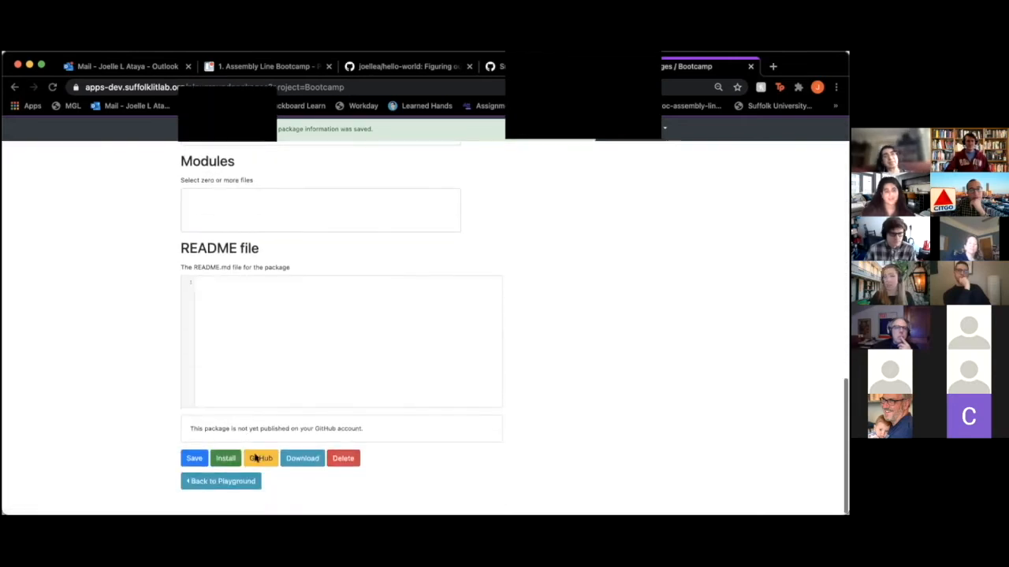
pyautogui.click(261, 481)
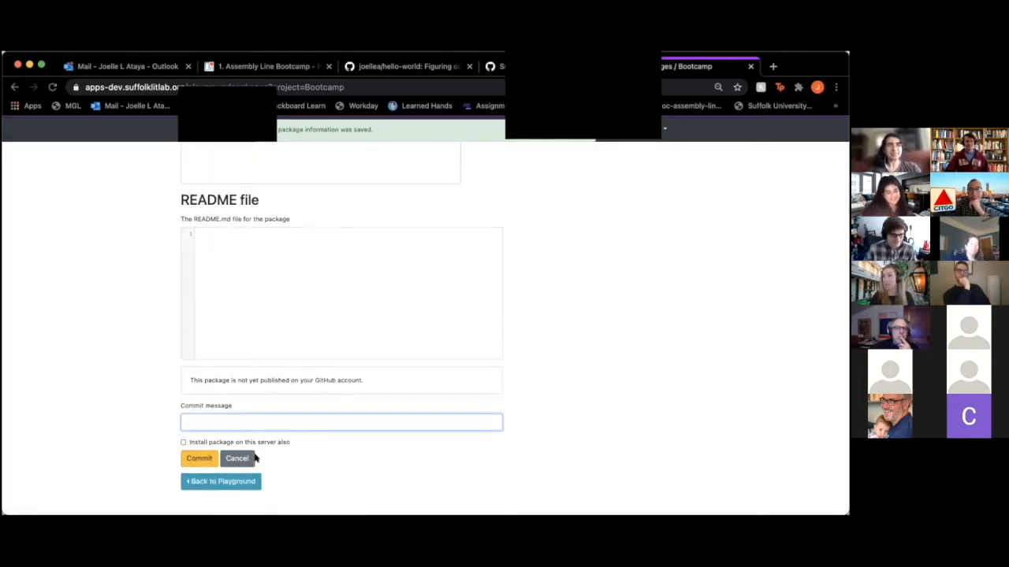
pyautogui.write('se')
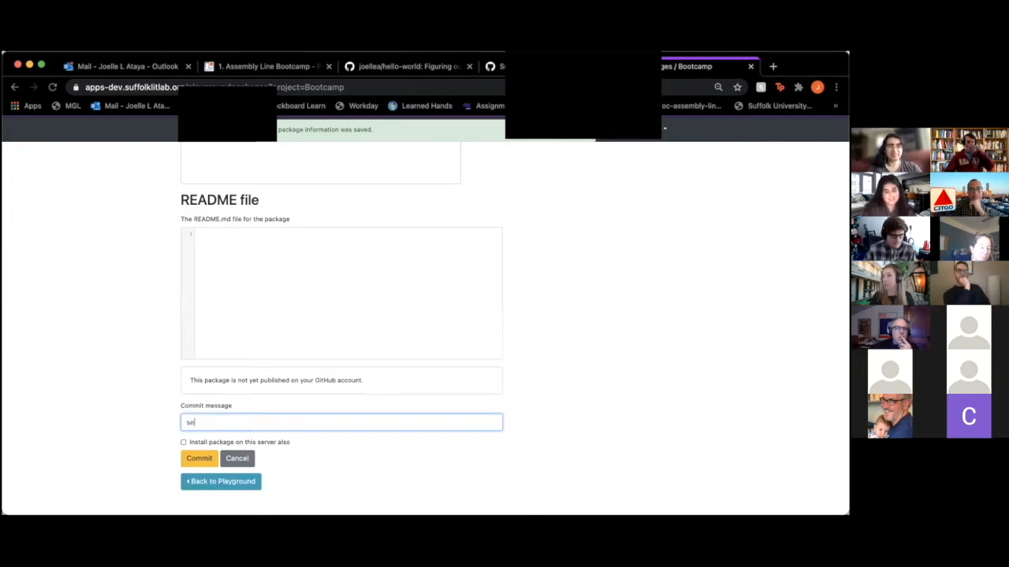
pyautogui.write('cond repo made')
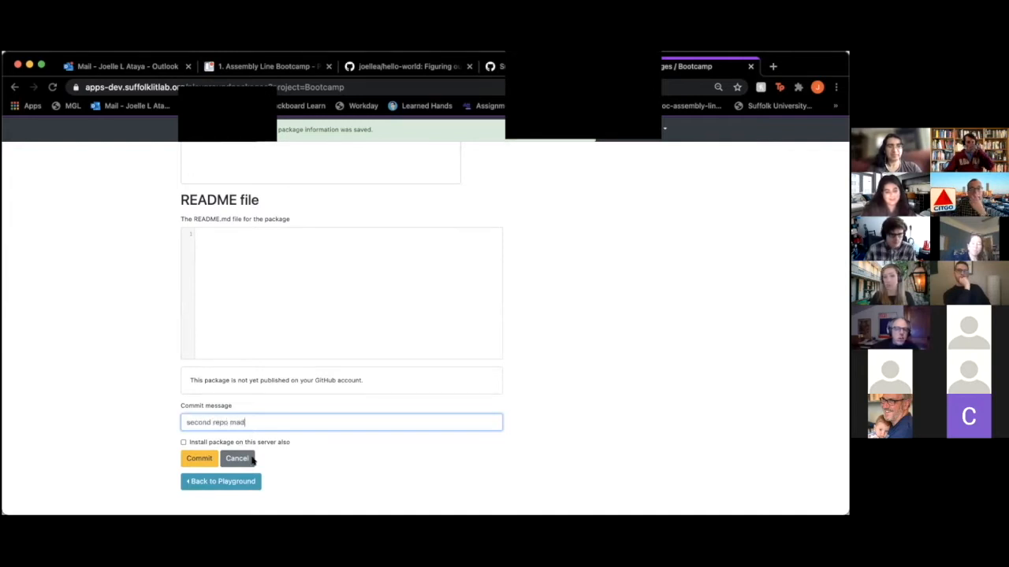
pyautogui.click(197, 460)
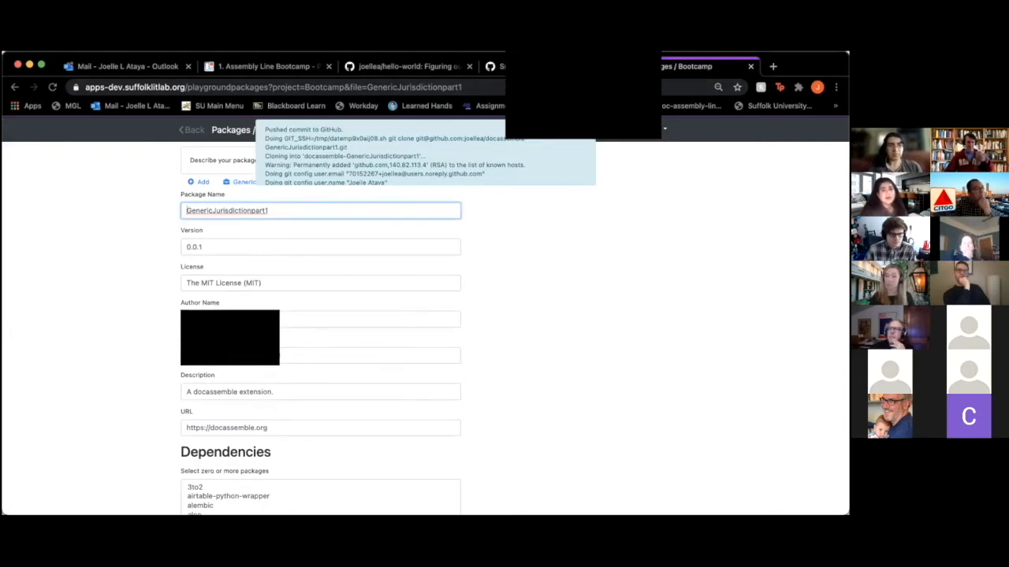
# Open the GitHub repository where the GenericJurisdictionpart1 package is published
pyautogui.click(501, 66)
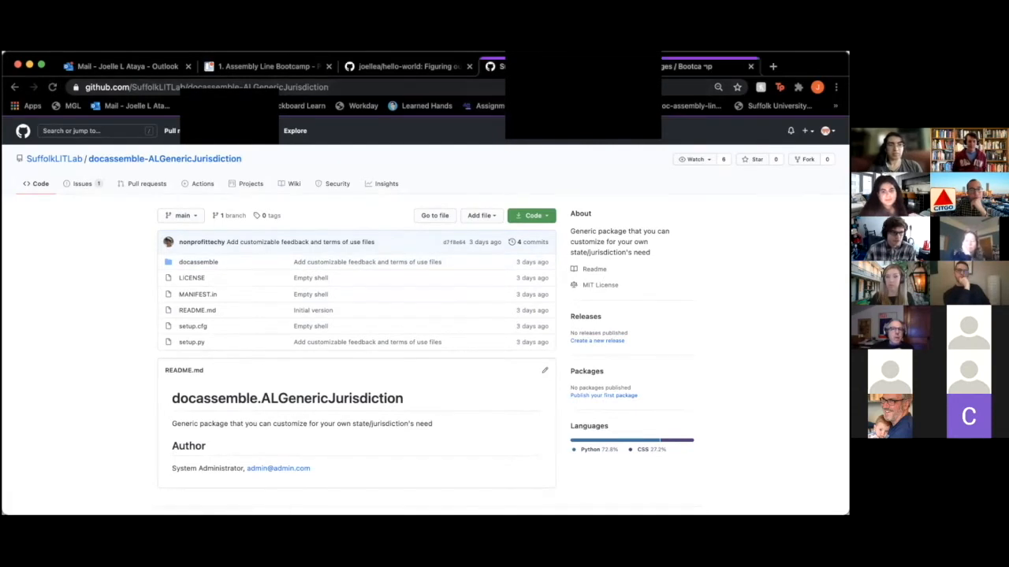
pyautogui.click(698, 66)
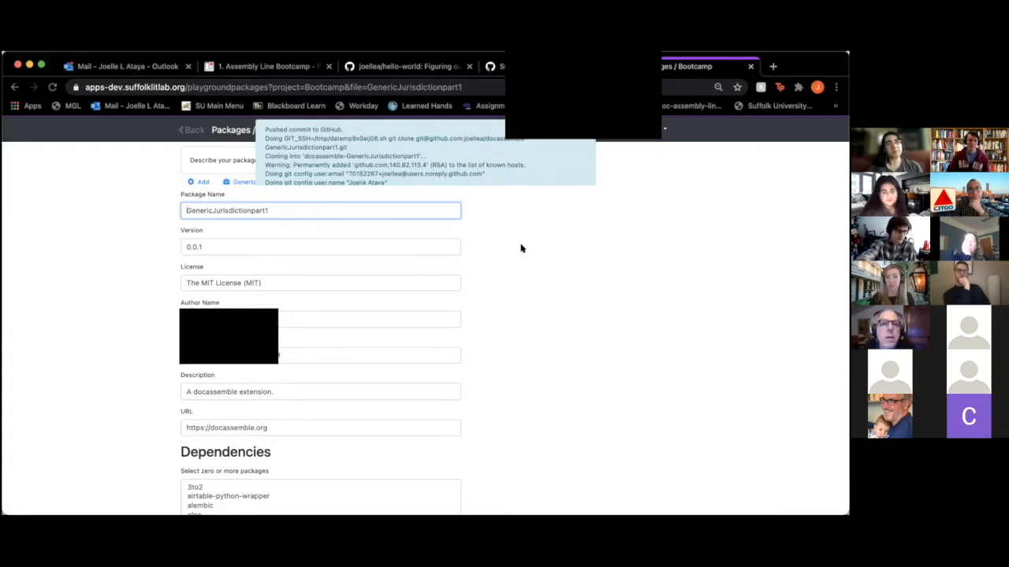
pyautogui.scroll(-15, 520, 248)
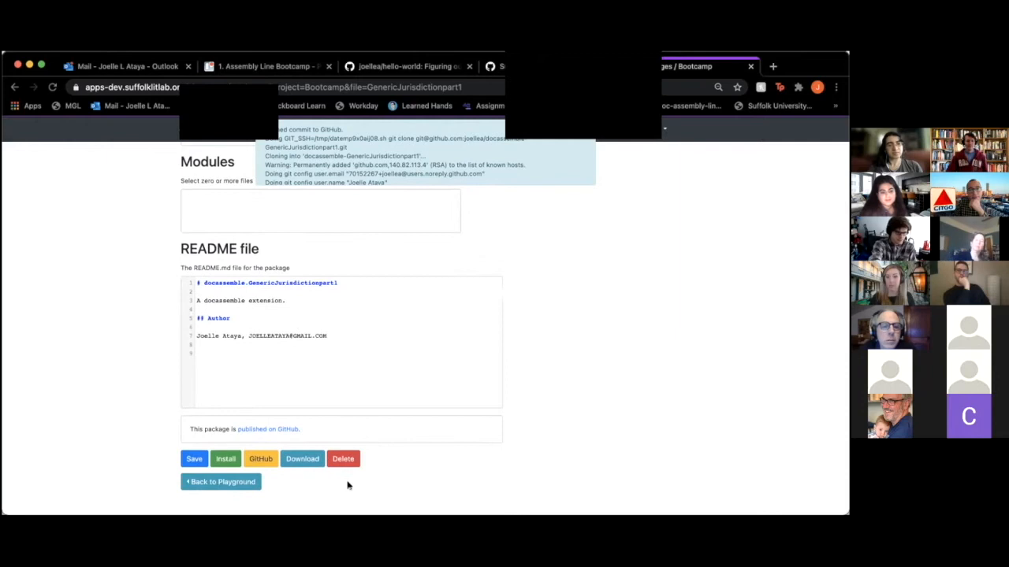
pyautogui.click(278, 429)
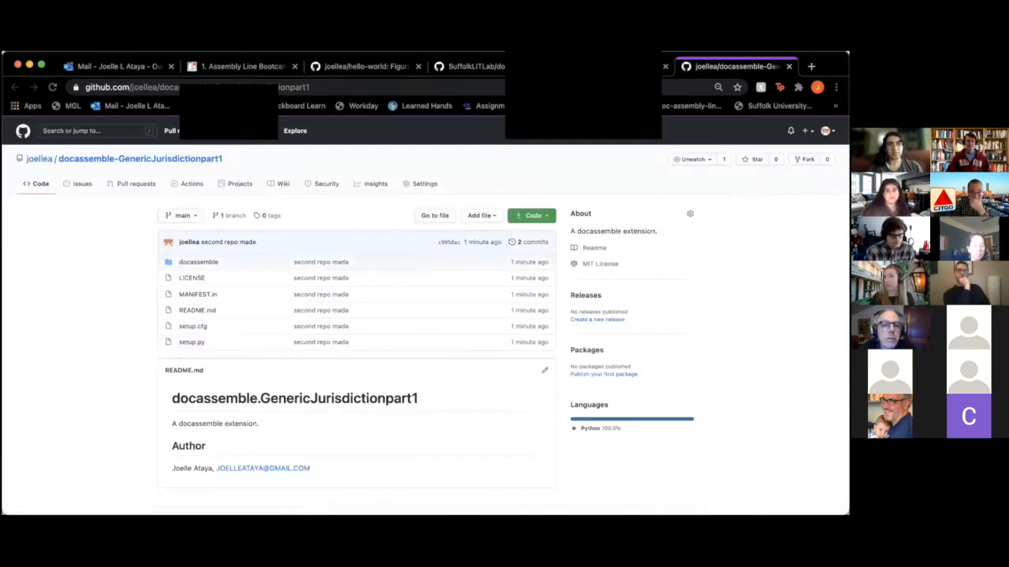
# Compare the new GenericJurisdictionpart1 repository with its Playground package page and the SuffolkLITLab/docassemble-ALGenericJurisdiction repository
pyautogui.click(605, 67)
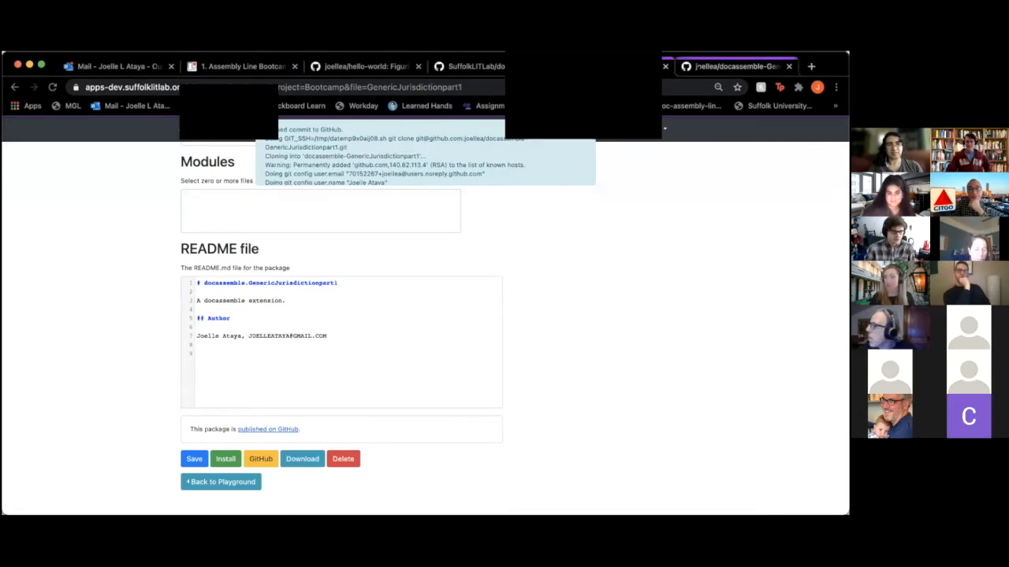
pyautogui.click(732, 66)
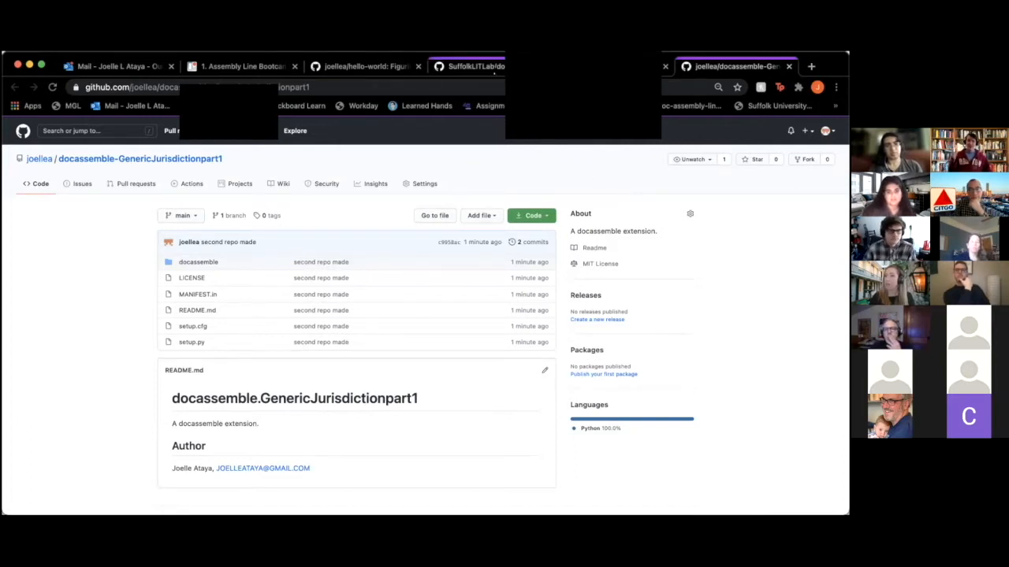
pyautogui.click(495, 69)
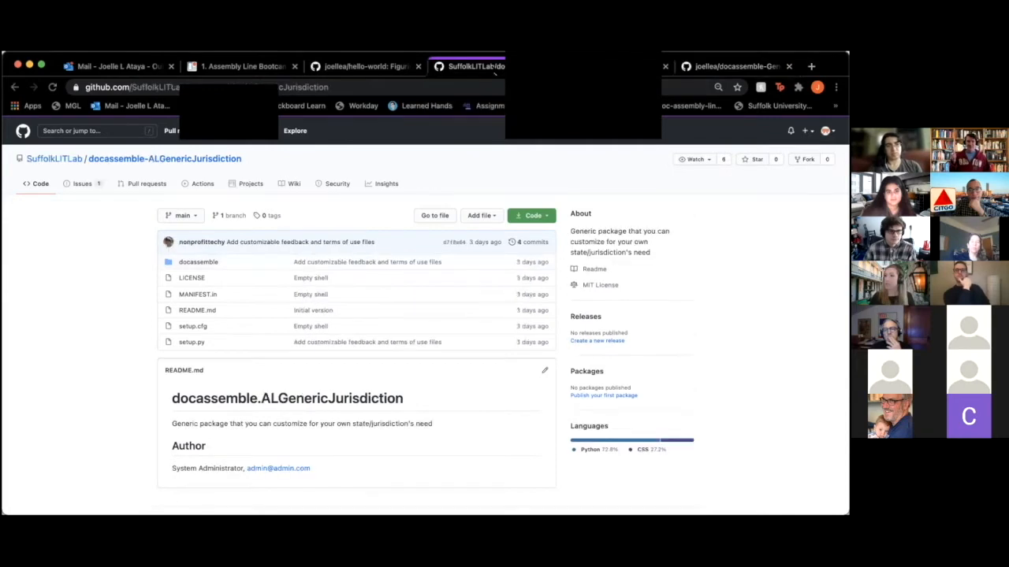
pyautogui.click(587, 68)
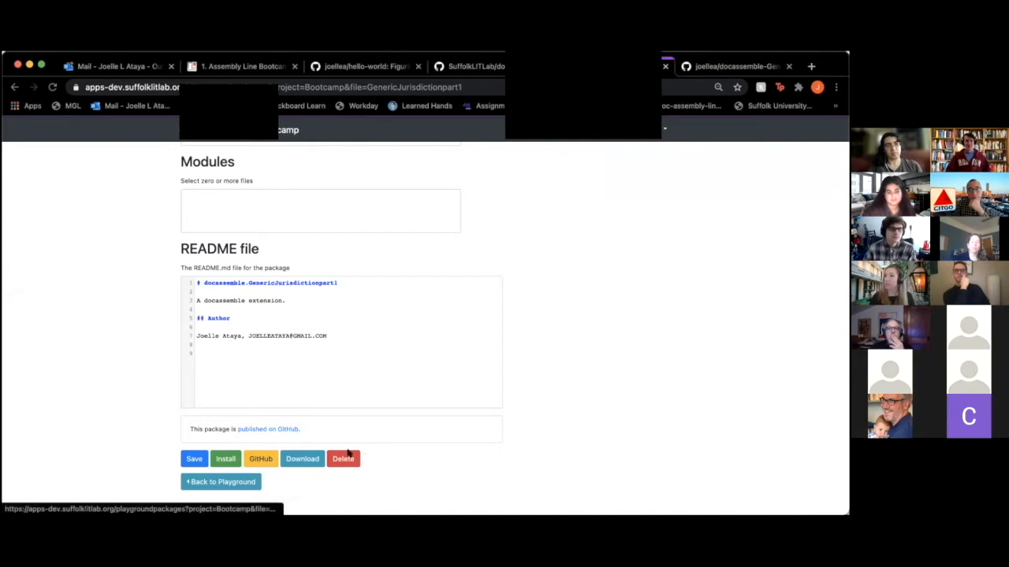
# Go back from the packages folder to the Bootcamp project's interview editor in the Playground
pyautogui.click(245, 484)
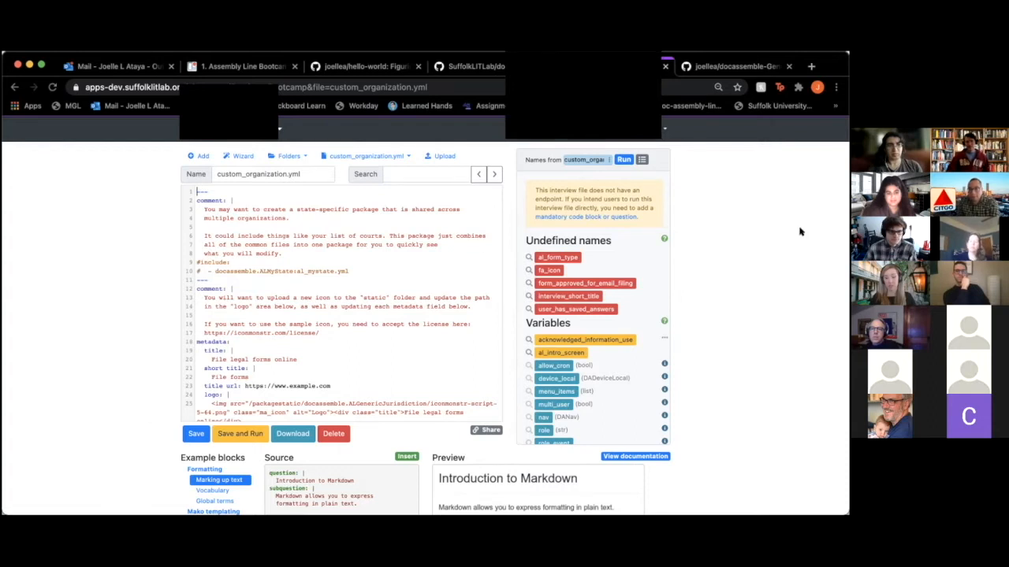
pyautogui.scroll(1, 801, 232)
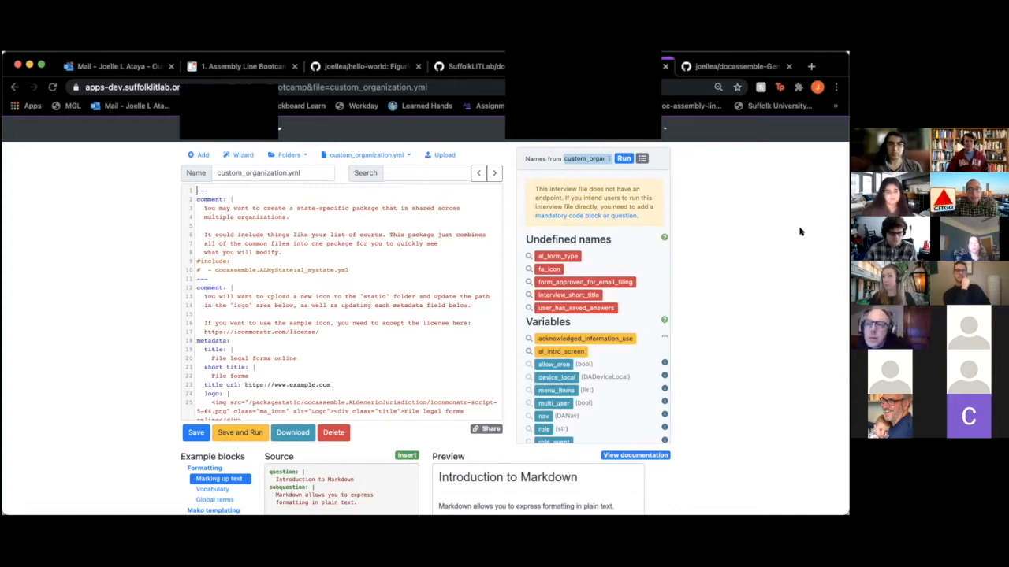
pyautogui.click(704, 69)
pyautogui.click(643, 67)
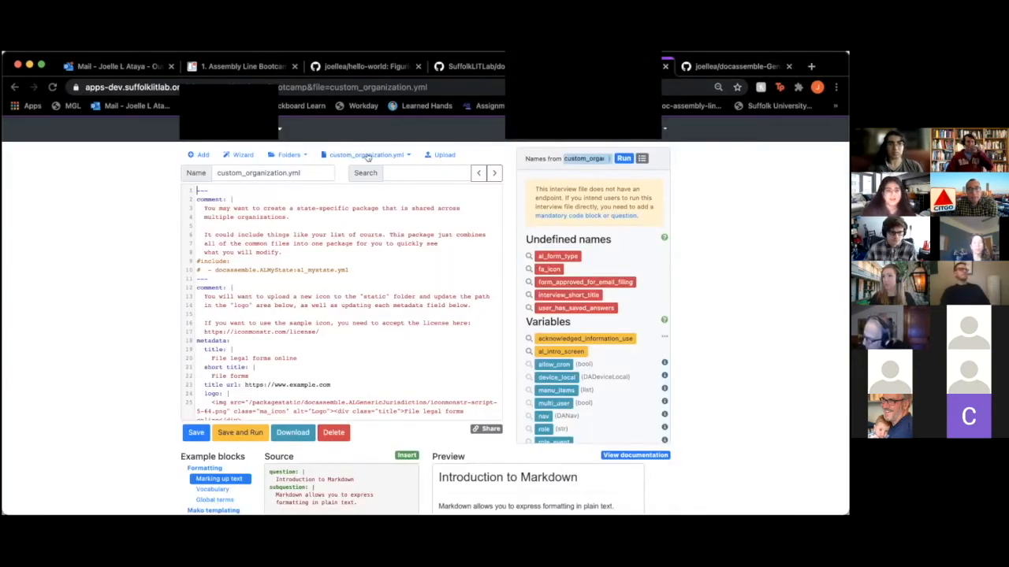
# Open the military_affidavit.yml interview in the Bootcamp project
pyautogui.click(367, 155)
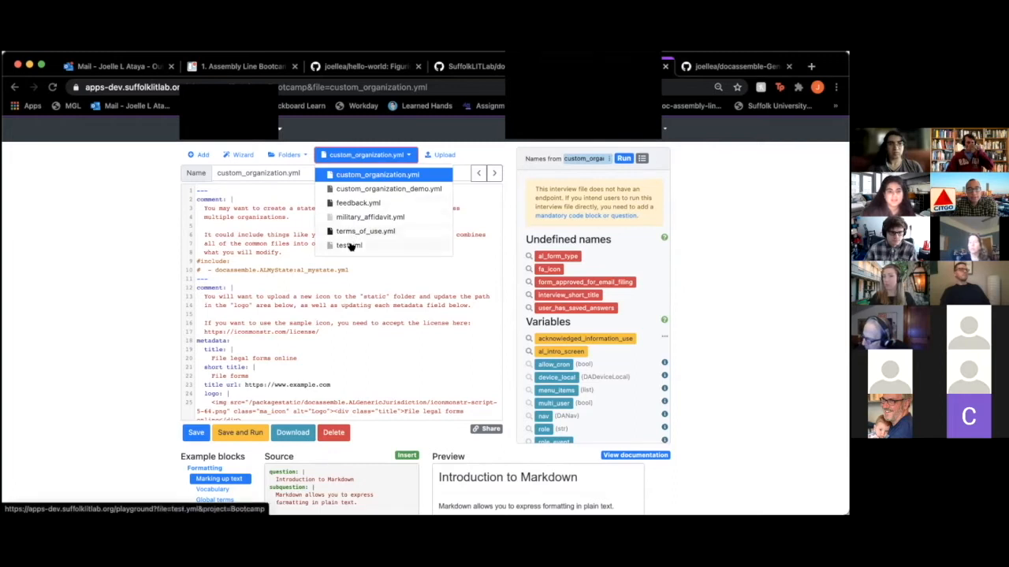
pyautogui.click(351, 246)
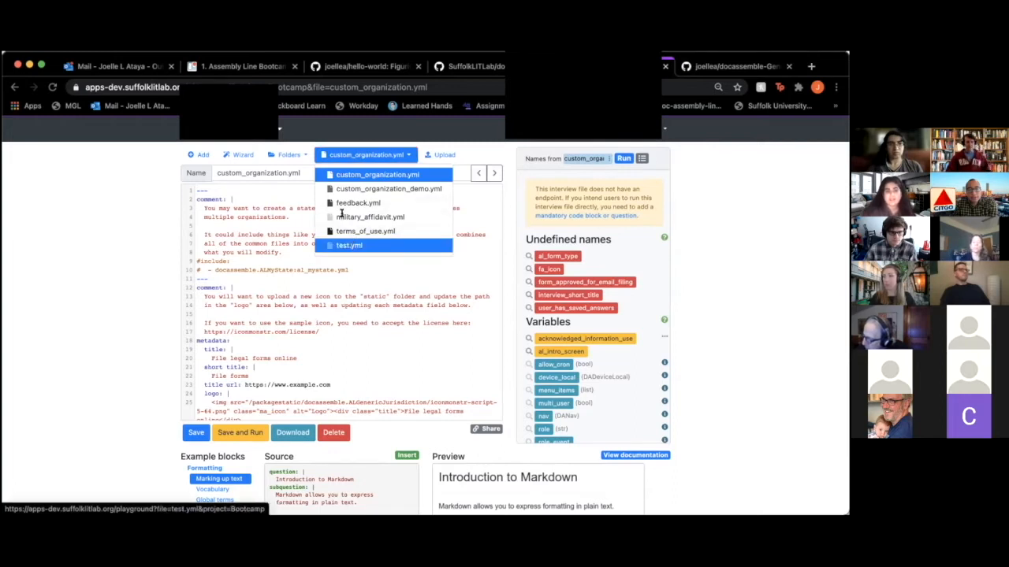
pyautogui.click(342, 216)
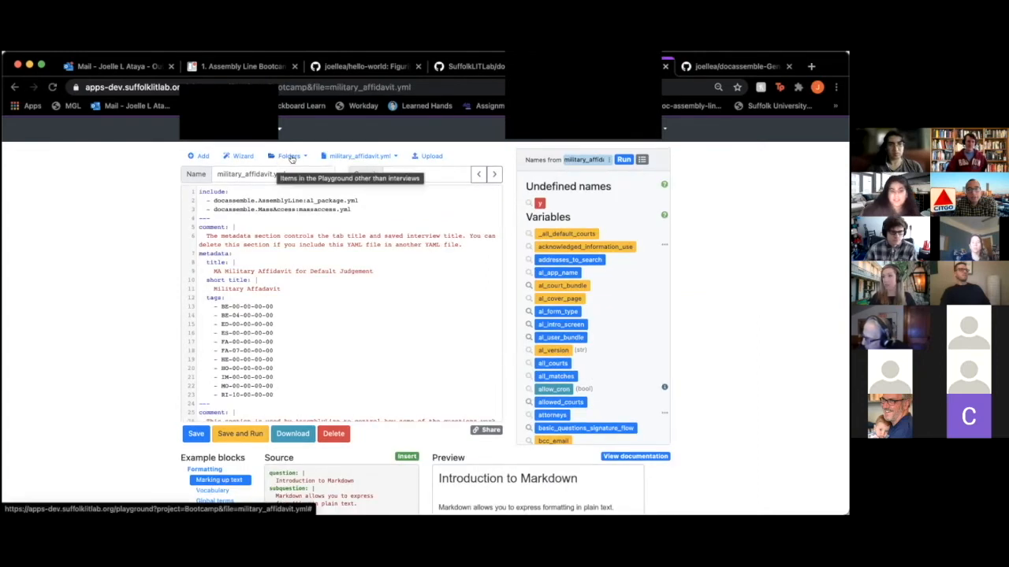
# Open the Bootcamp project's packages folder and look through the GenericJurisdictionpart1 package settings and its available files
pyautogui.click(290, 156)
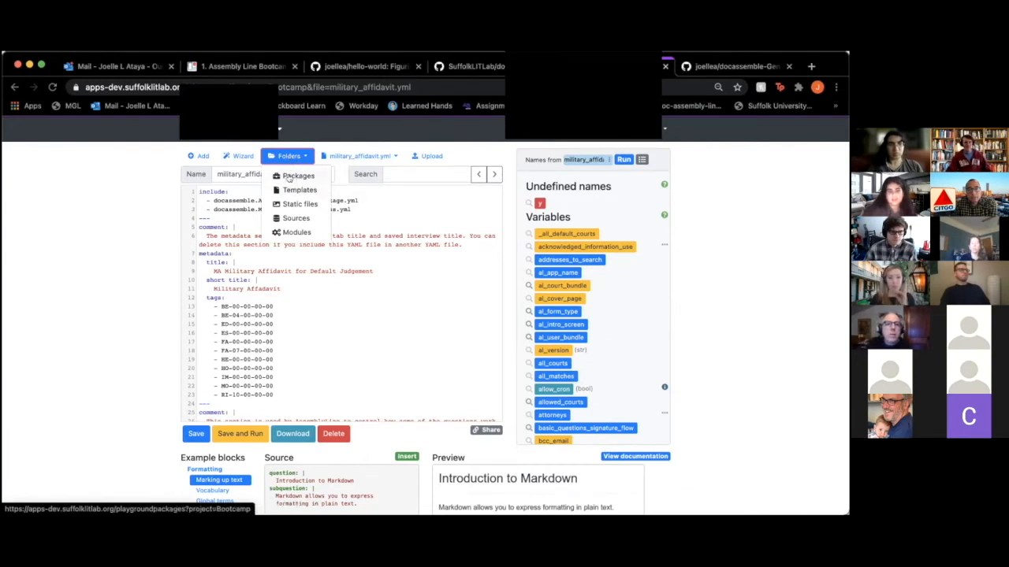
pyautogui.click(289, 176)
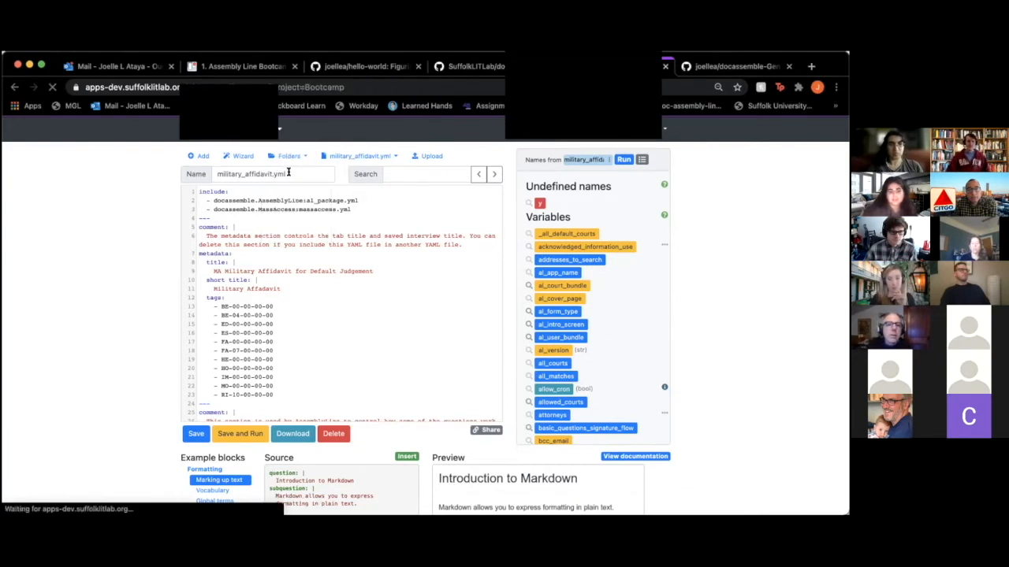
pyautogui.scroll(-10, 281, 361)
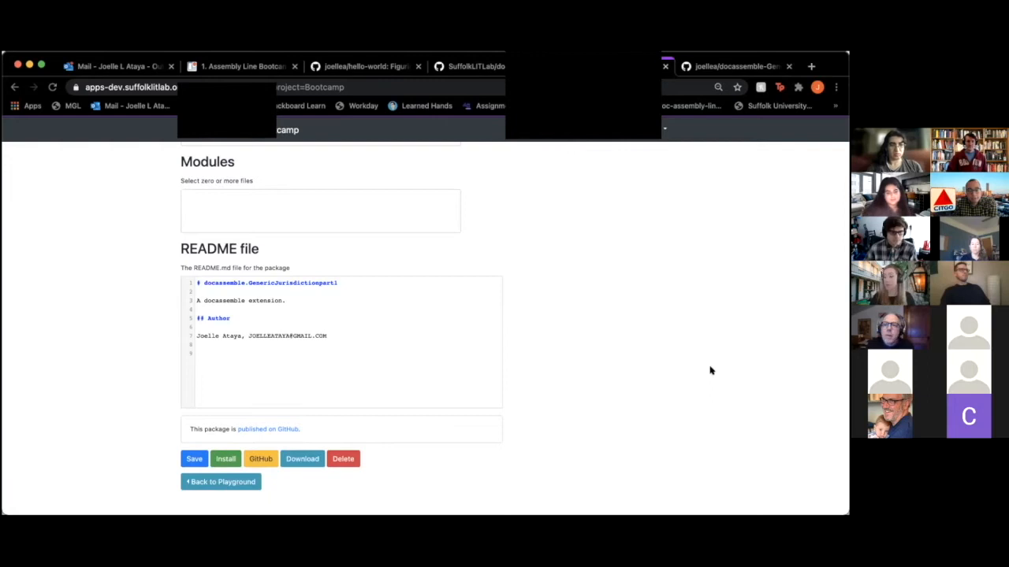
pyautogui.scroll(10, 710, 370)
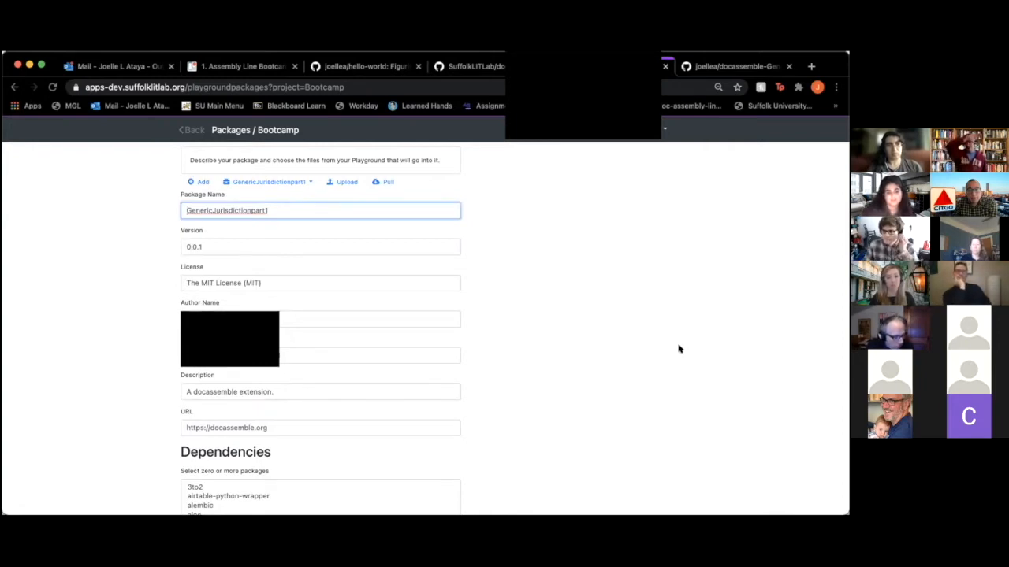
pyautogui.click(516, 173)
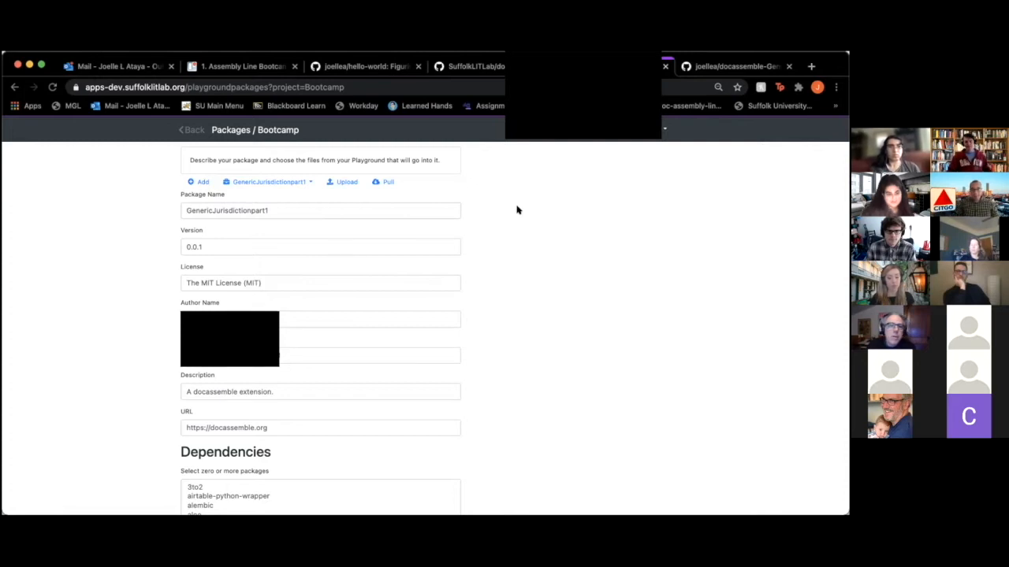
pyautogui.scroll(-1, 517, 209)
pyautogui.scroll(-5, 517, 209)
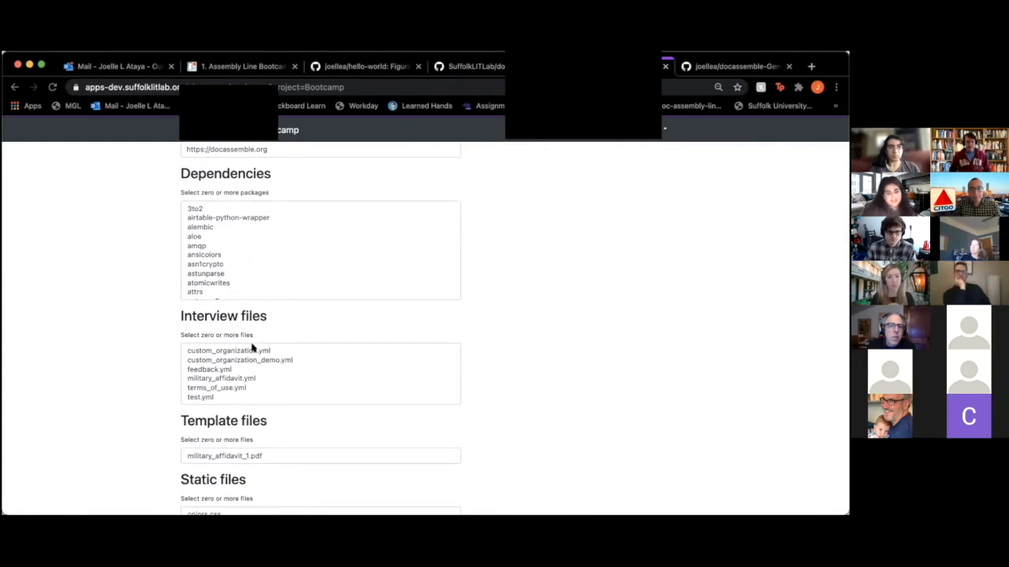
pyautogui.scroll(5, 252, 347)
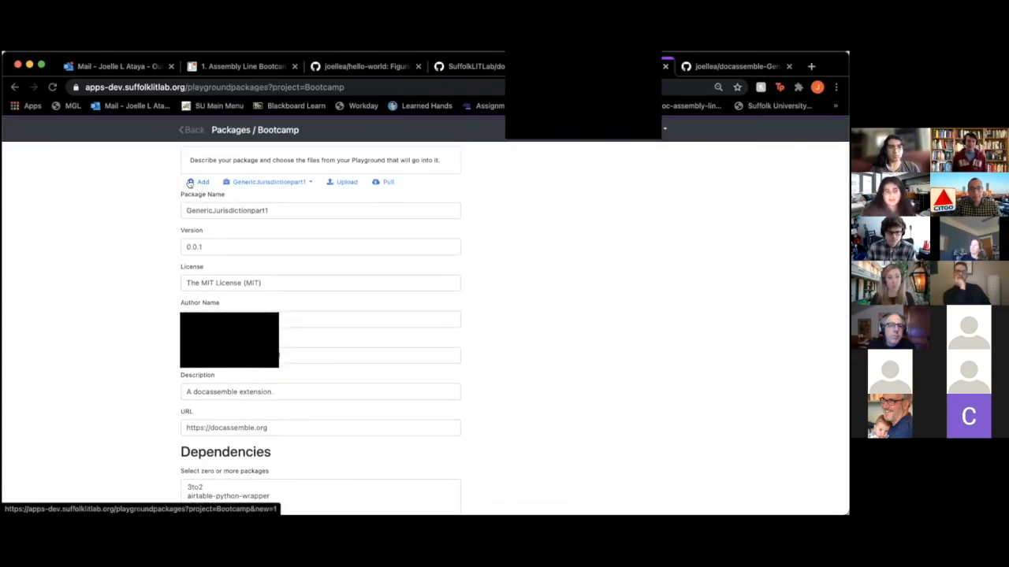
pyautogui.click(302, 183)
pyautogui.click(64, 361)
# Select custom_organization.yml, custom_organization_demo.yml, feedback.yml and terms_of_use.yml as the package's interview files
pyautogui.scroll(-1, 65, 362)
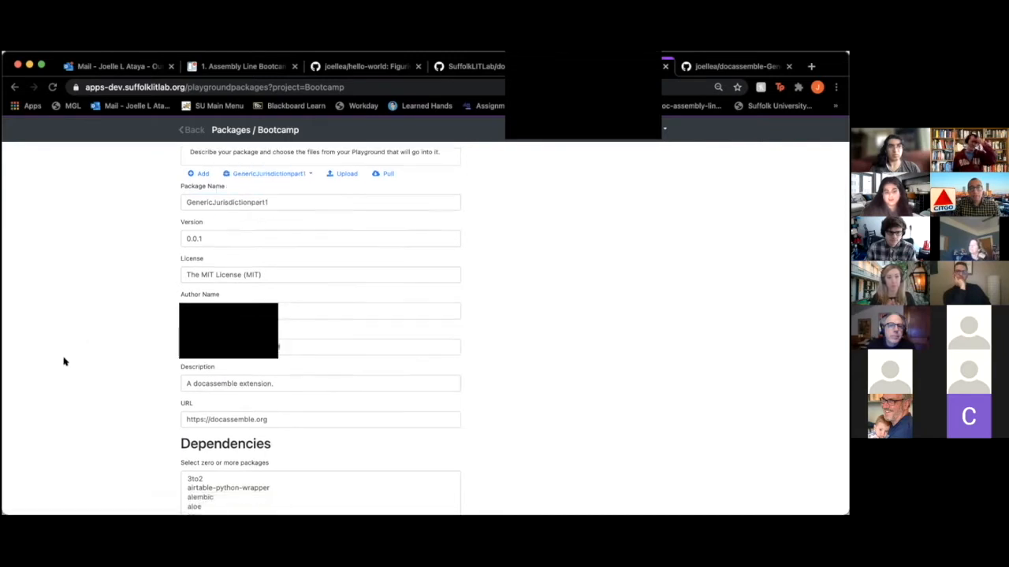
pyautogui.scroll(-5, 294, 365)
pyautogui.click(268, 364)
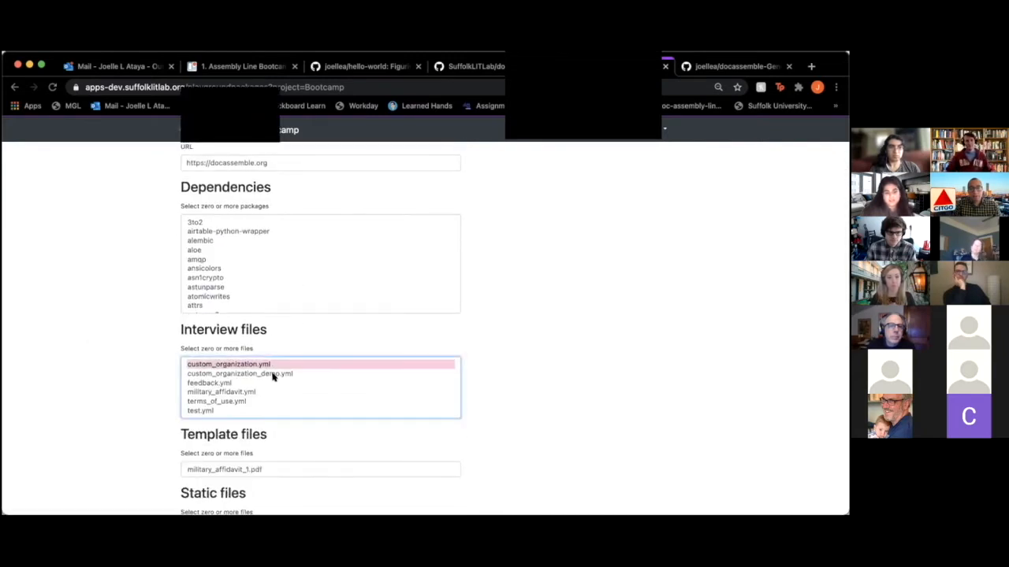
pyautogui.keyDown('shift'); pyautogui.click(271, 375); pyautogui.keyUp('shift')
pyautogui.keyDown('super'); pyautogui.click(268, 391); pyautogui.keyUp('super')
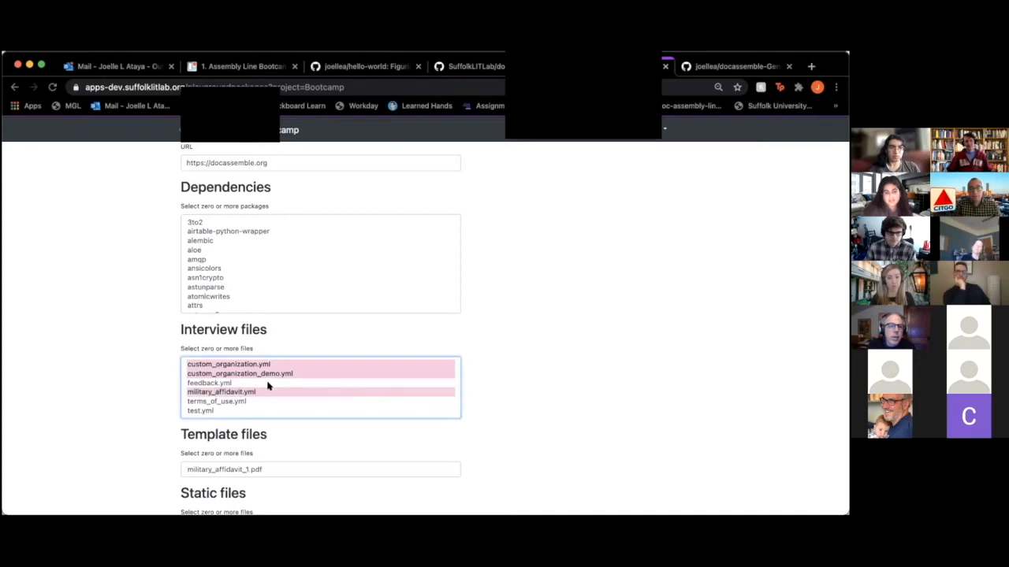
pyautogui.keyDown('super'); pyautogui.click(268, 384); pyautogui.keyUp('super')
pyautogui.keyDown('super'); pyautogui.click(268, 394); pyautogui.keyUp('super')
pyautogui.keyDown('super'); pyautogui.click(268, 403); pyautogui.keyUp('super')
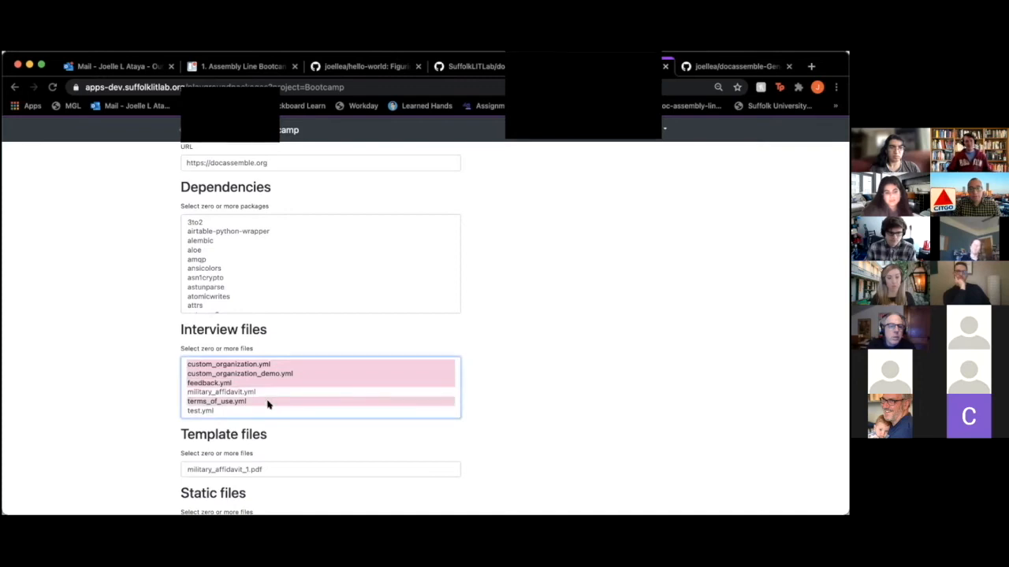
# Select colors.css and iconmonstr-script-5-64.png as the package's static files
pyautogui.scroll(-2, 554, 397)
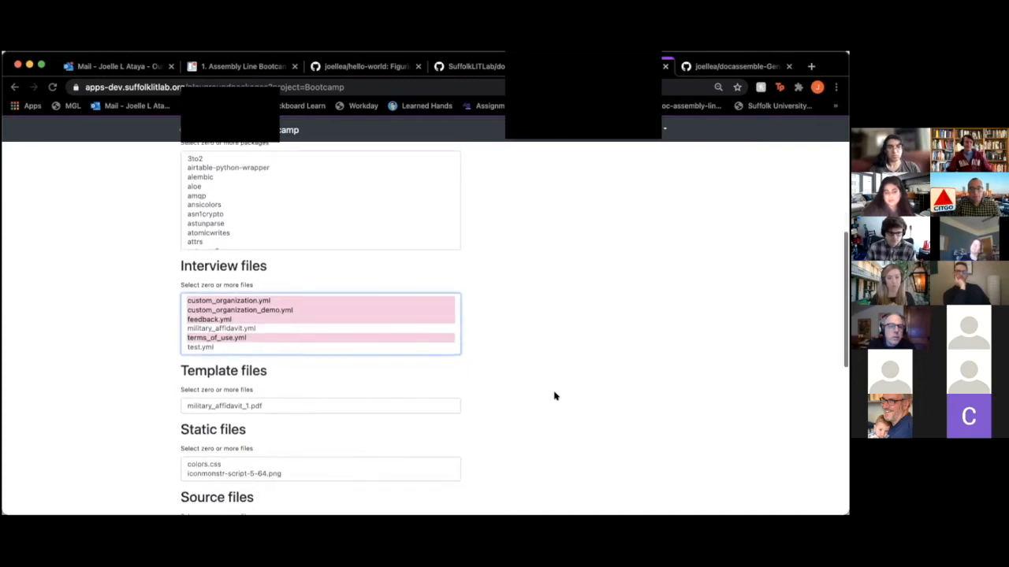
pyautogui.click(327, 472)
pyautogui.keyDown('super'); pyautogui.click(328, 475); pyautogui.keyUp('super')
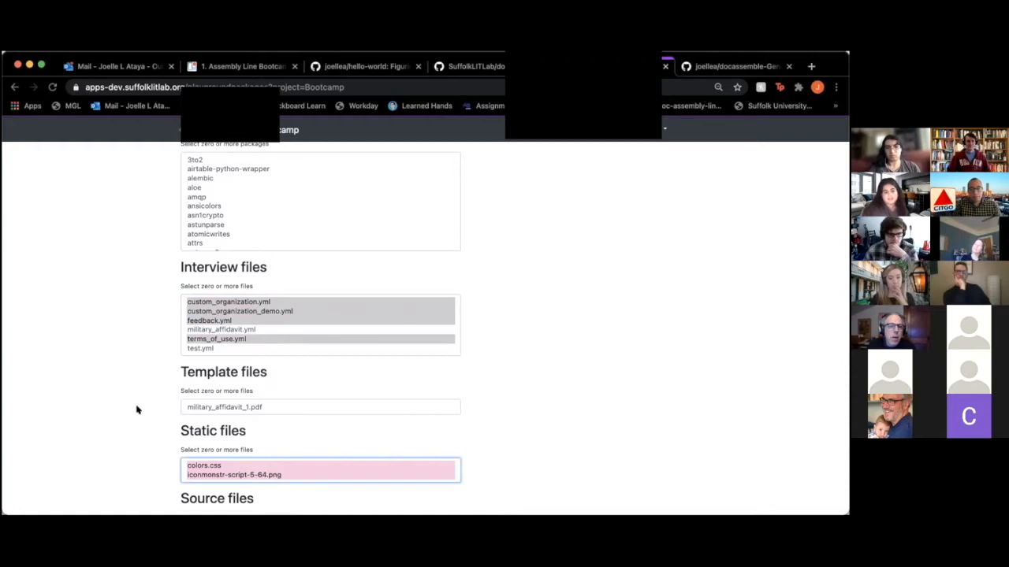
# Review the GenericJurisdictionpart1 package page, from the selected interview and static files to the README and the publishing options
pyautogui.scroll(-5, 137, 410)
pyautogui.scroll(2, 136, 410)
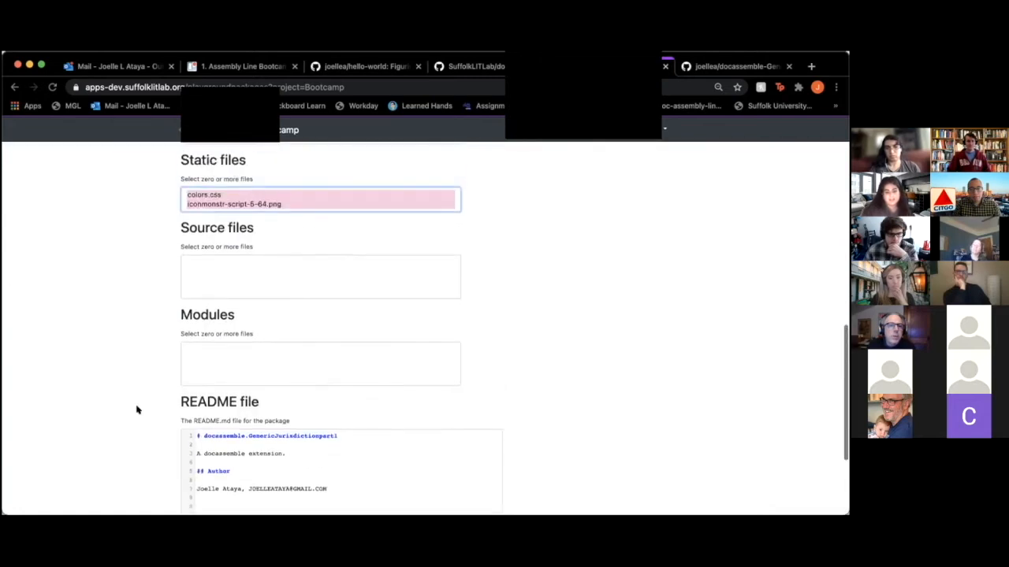
pyautogui.scroll(3, 126, 434)
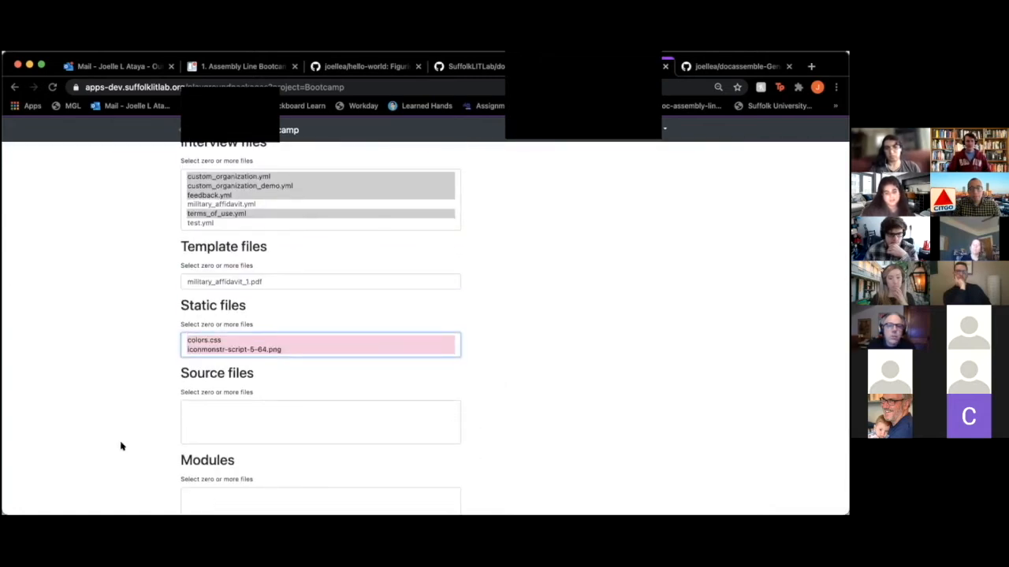
pyautogui.scroll(2, 117, 420)
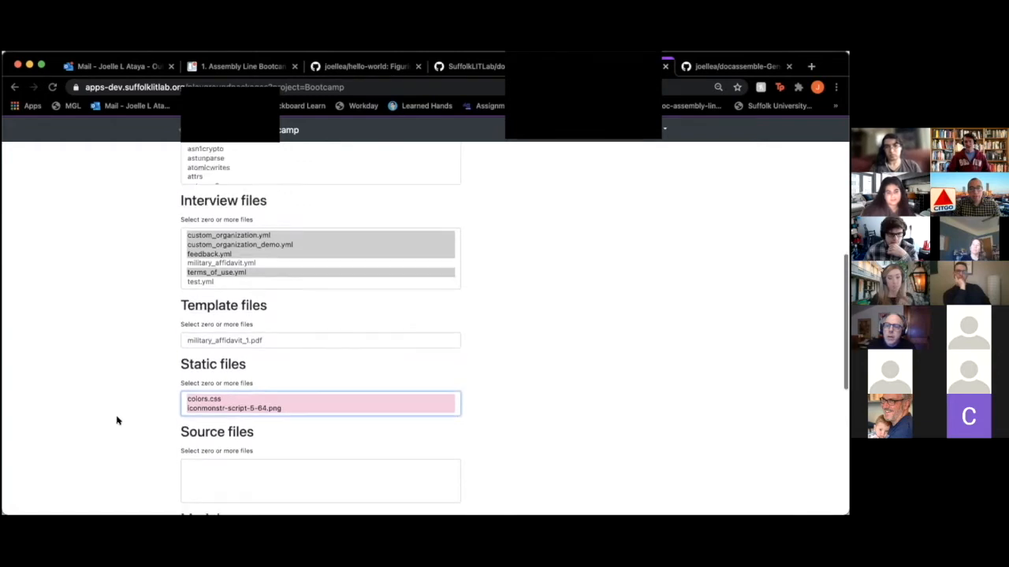
pyautogui.scroll(-1, 116, 421)
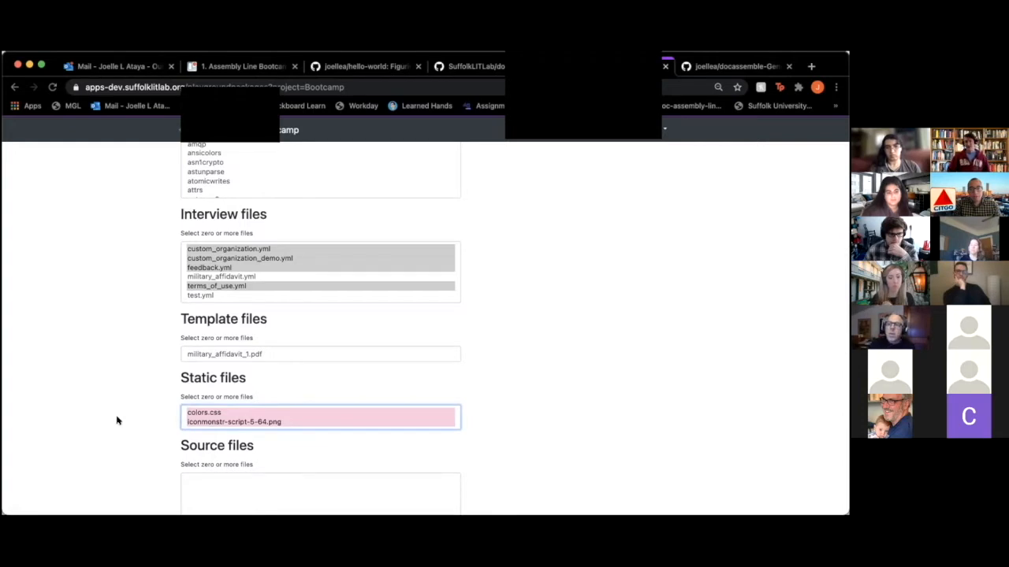
pyautogui.scroll(-1, 117, 421)
pyautogui.scroll(-2, 116, 421)
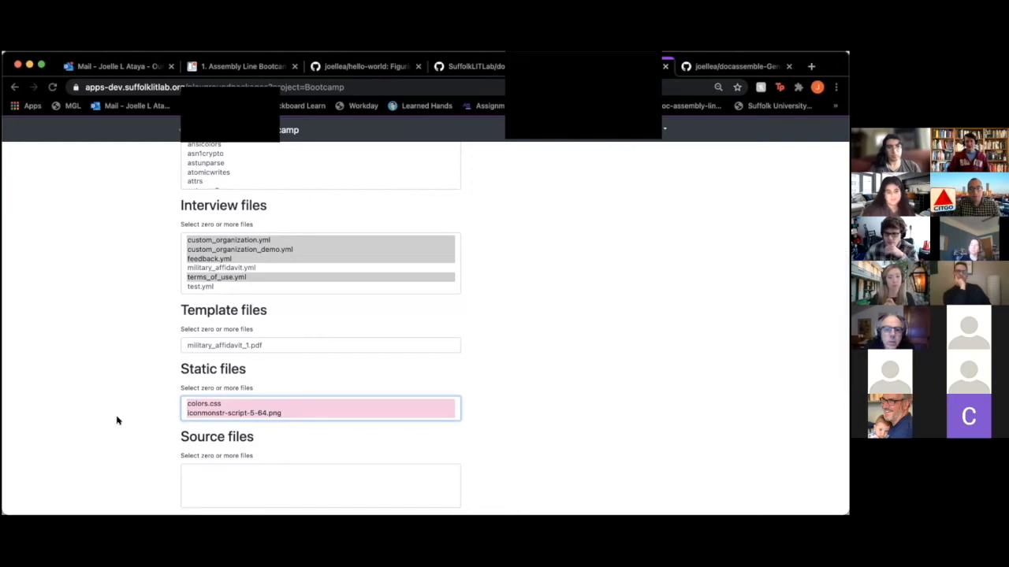
pyautogui.scroll(1, 117, 421)
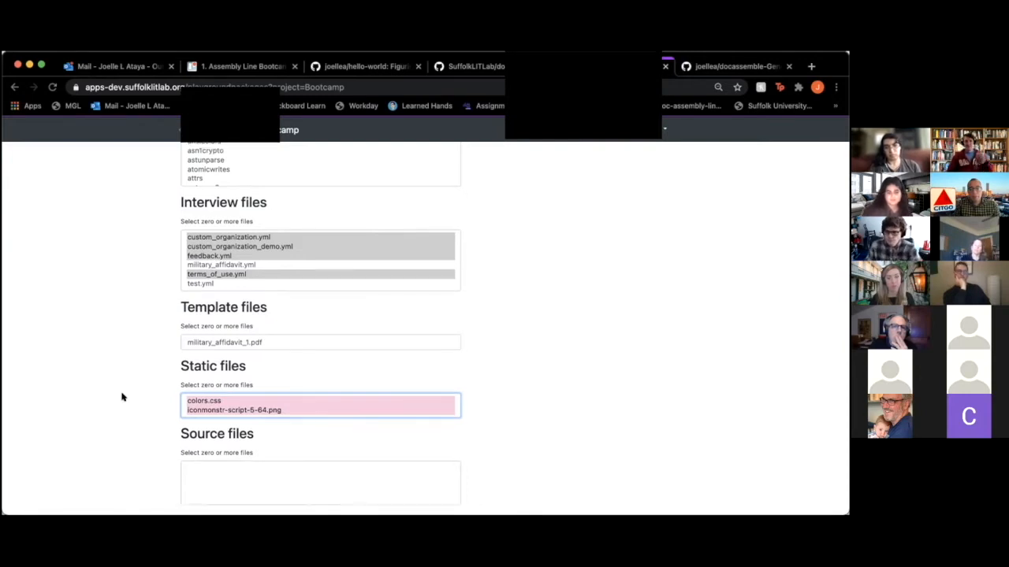
pyautogui.scroll(-10, 122, 400)
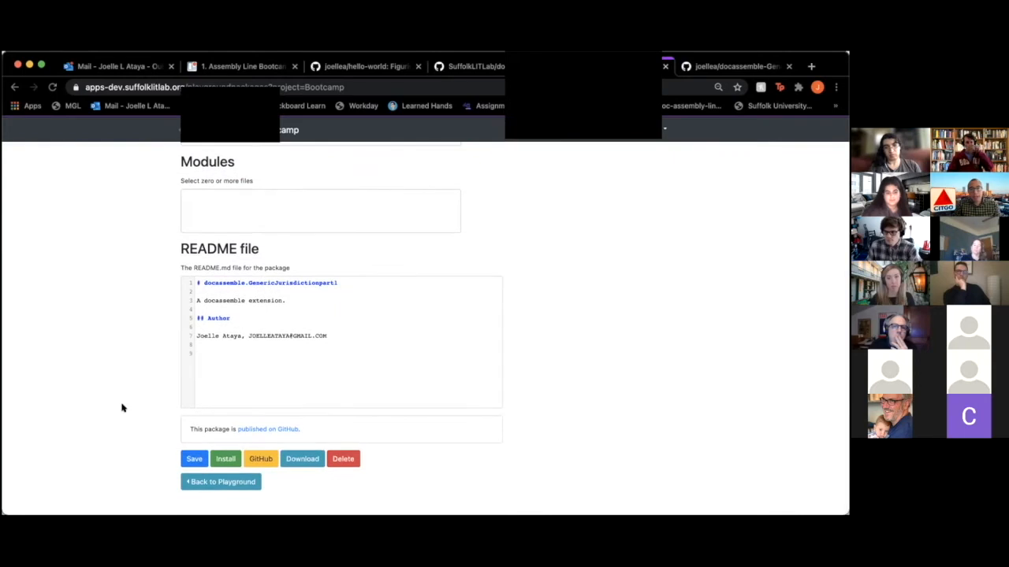
pyautogui.scroll(6, 123, 406)
pyautogui.scroll(-5, 122, 407)
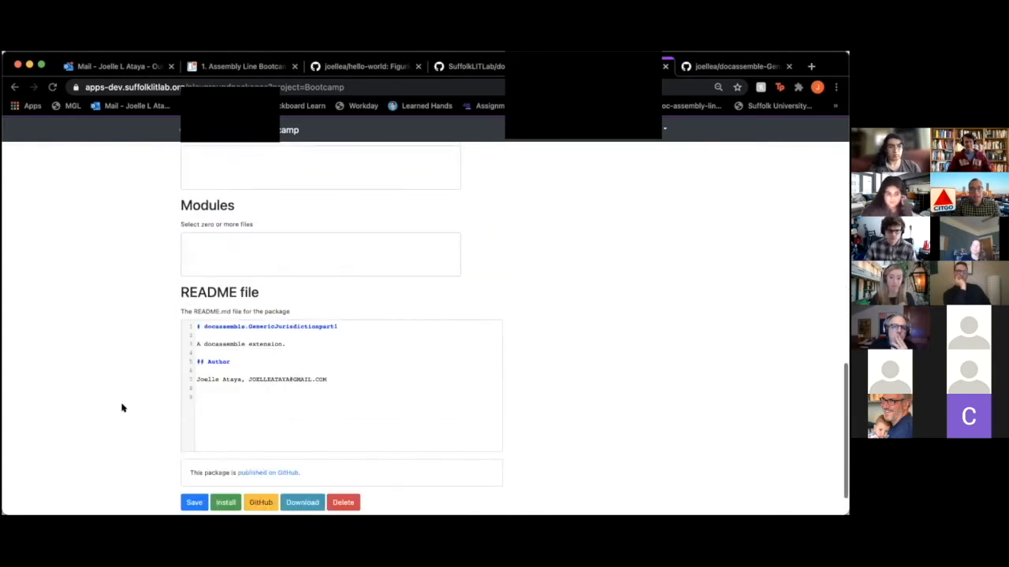
pyautogui.scroll(2, 121, 416)
pyautogui.scroll(15, 121, 418)
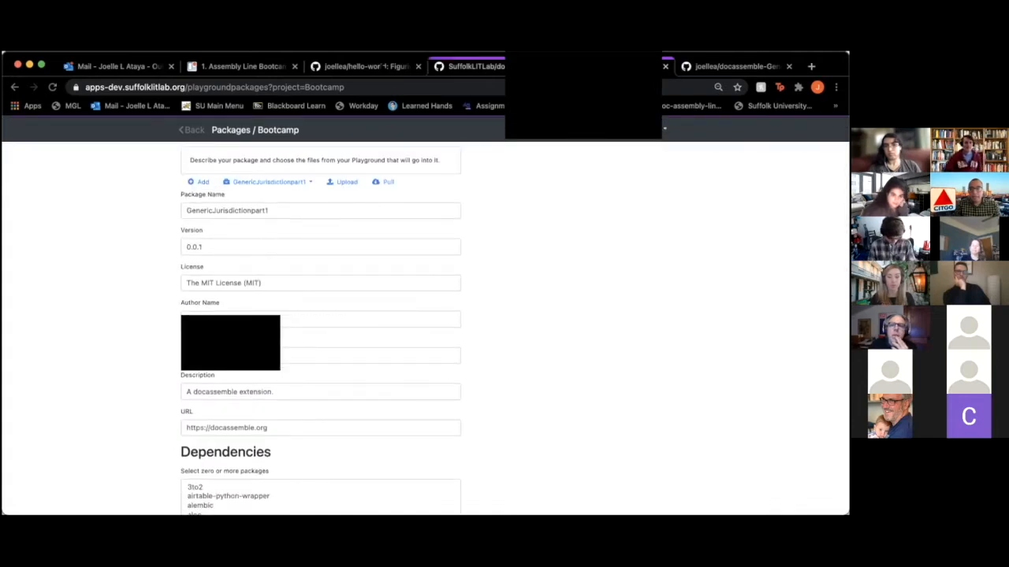
# Browse the docassemble-GenericJurisdictionpart1 repository on GitHub down to the sources folder in docassemble/GenericJurisdictionpart1/data
pyautogui.click(383, 66)
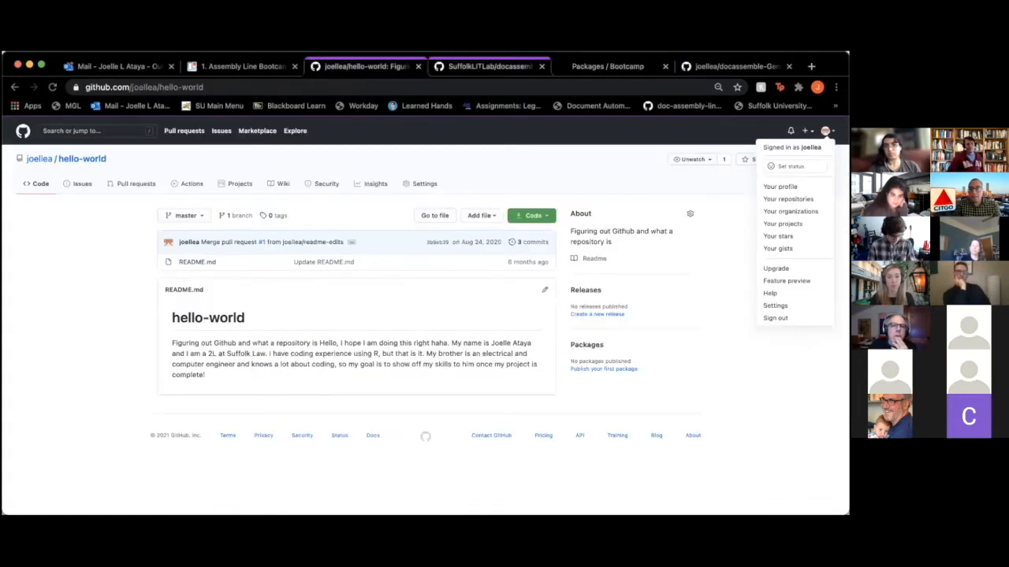
pyautogui.click(453, 66)
pyautogui.click(713, 66)
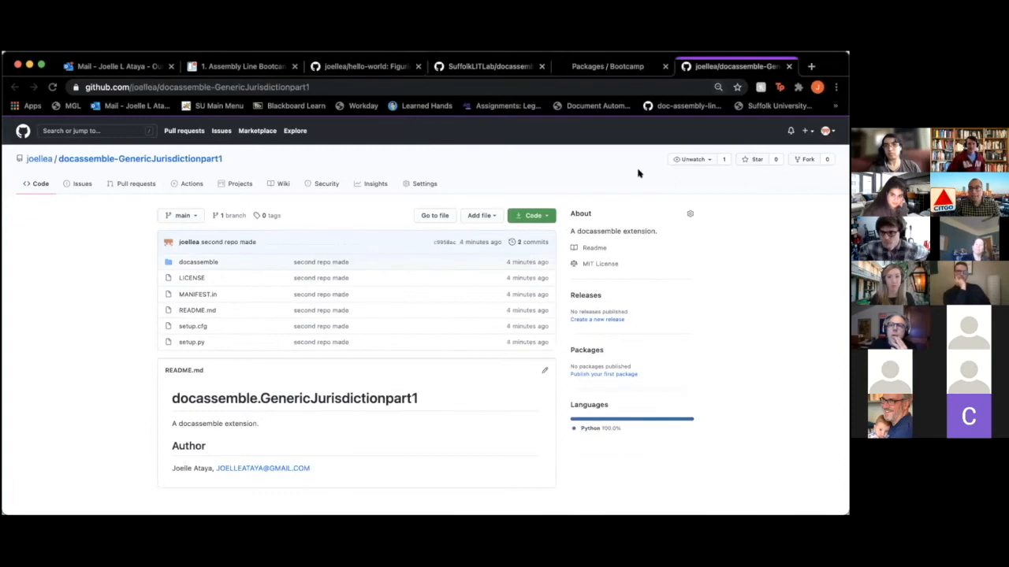
pyautogui.scroll(-1, 639, 173)
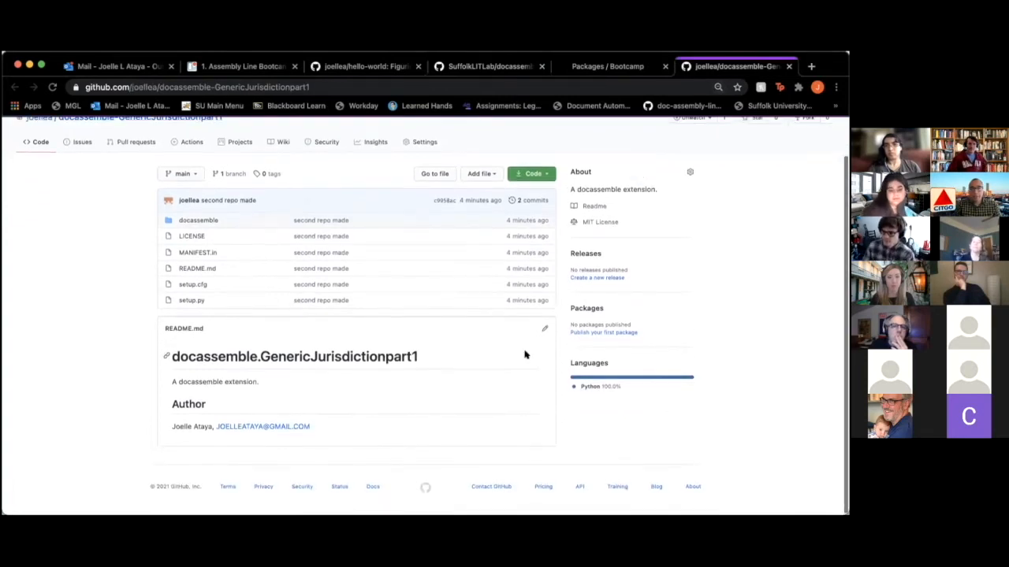
pyautogui.scroll(1, 525, 354)
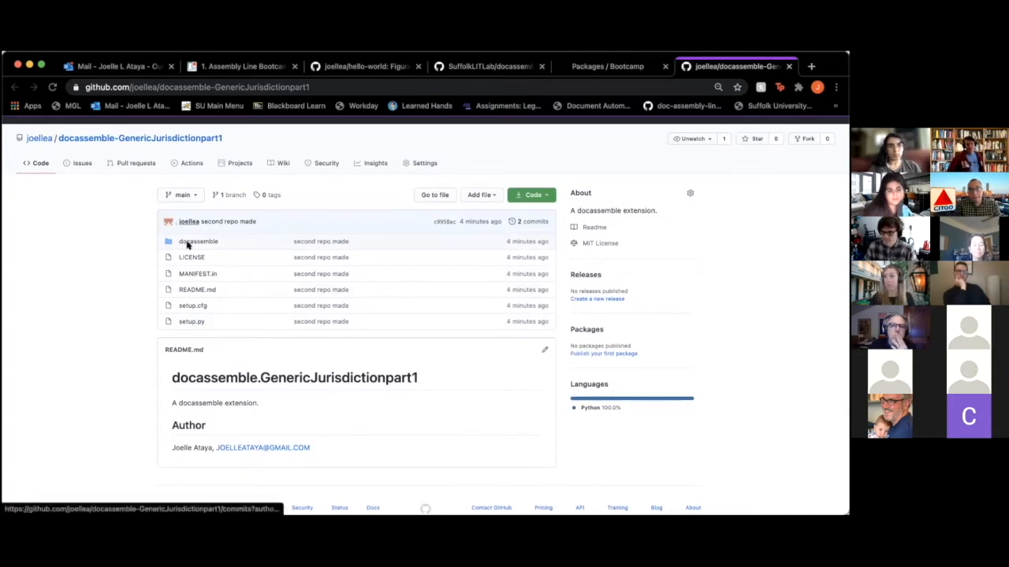
pyautogui.click(183, 242)
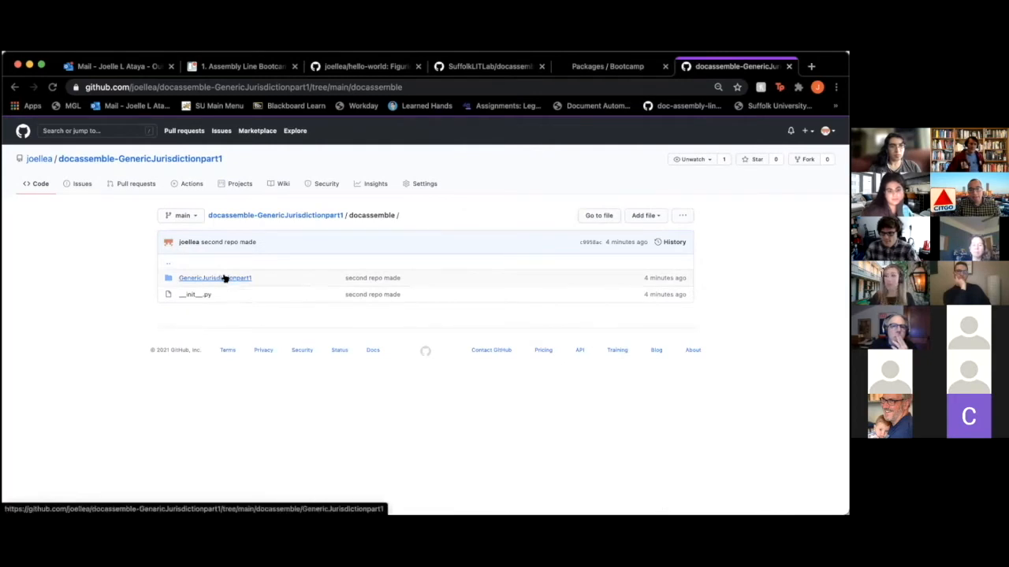
pyautogui.click(224, 278)
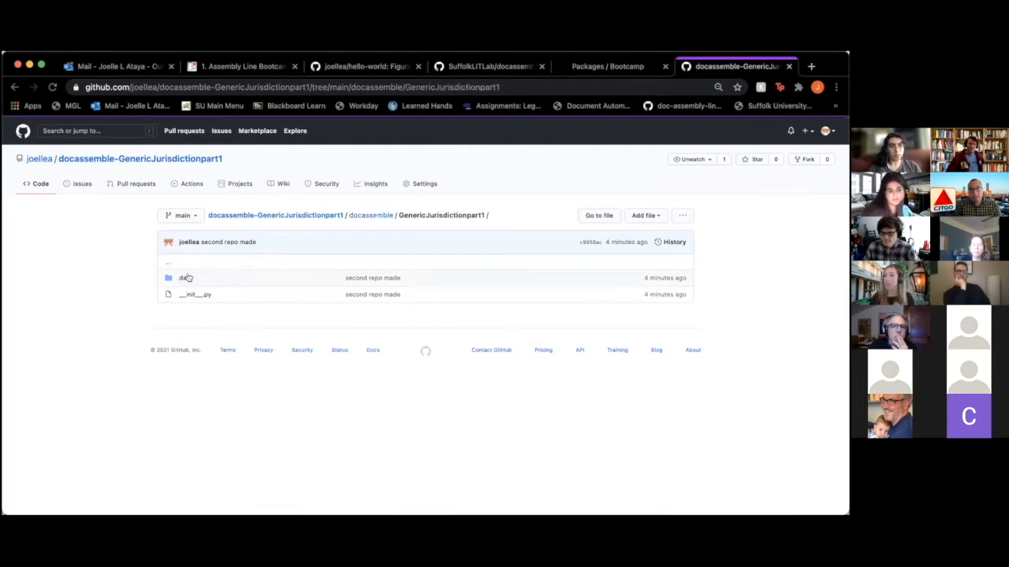
pyautogui.click(184, 278)
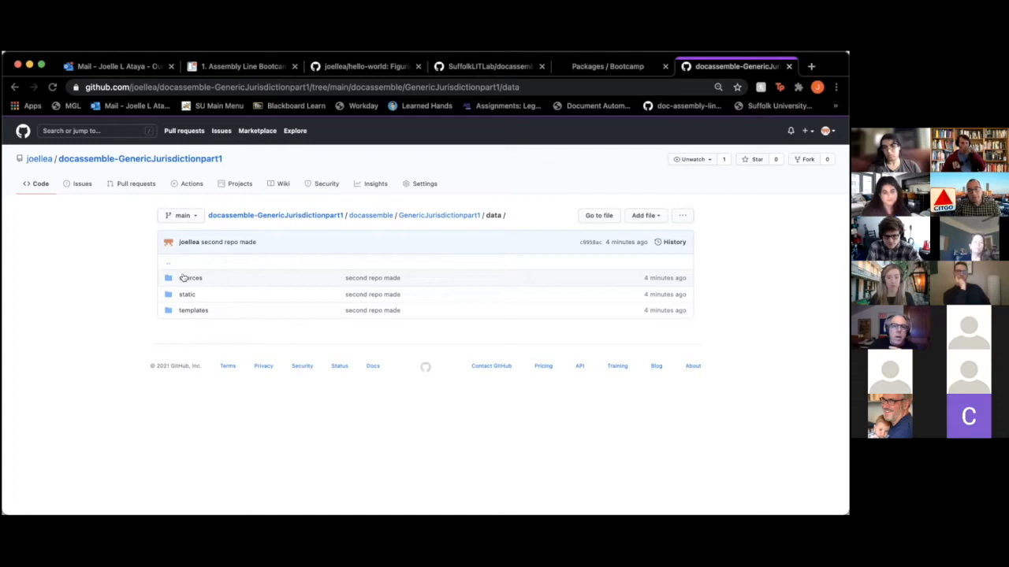
pyautogui.click(185, 279)
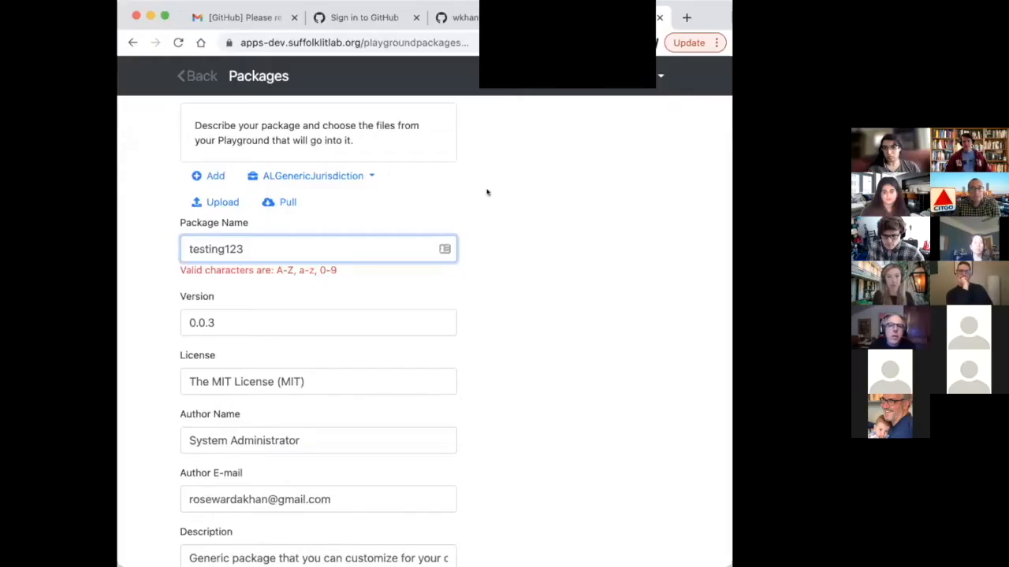
pyautogui.doubleClick(415, 187)
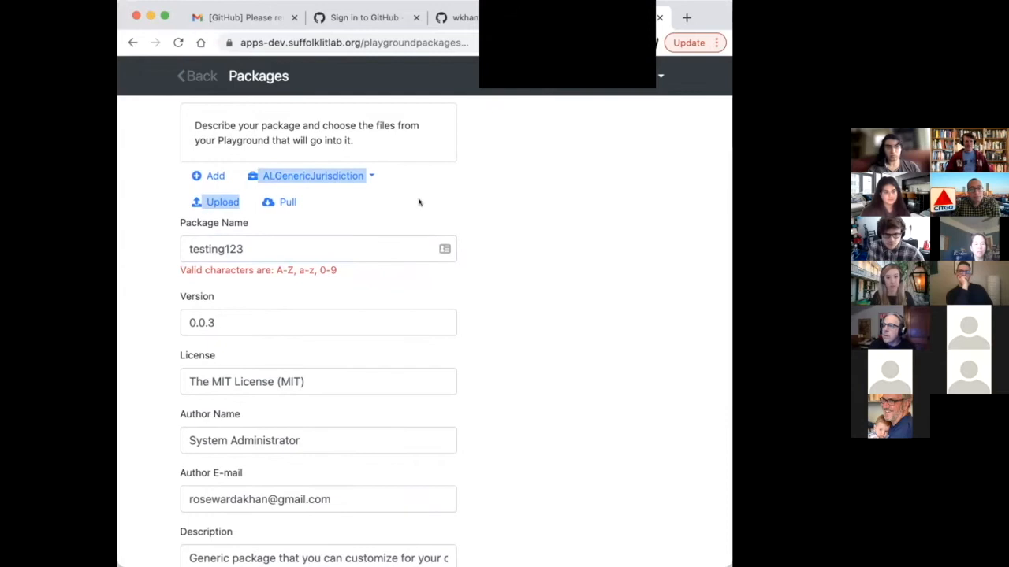
pyautogui.click(304, 235)
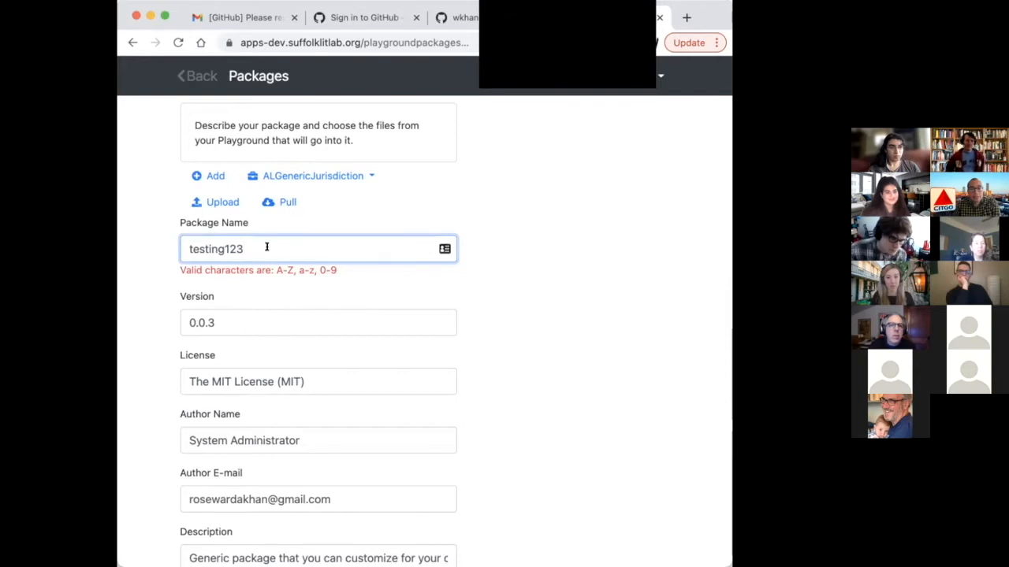
pyautogui.scroll(-5, 310, 305)
pyautogui.scroll(4, 307, 316)
pyautogui.scroll(1, 306, 316)
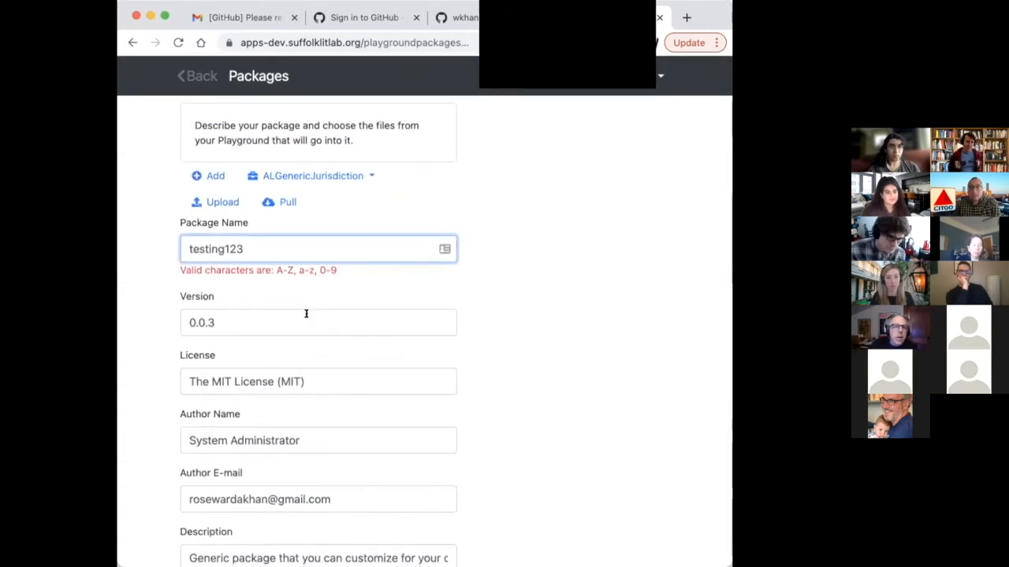
# Start a new blank package, discarding the unsaved changes to the ALGenericJurisdiction package
pyautogui.click(208, 177)
pyautogui.click(386, 230)
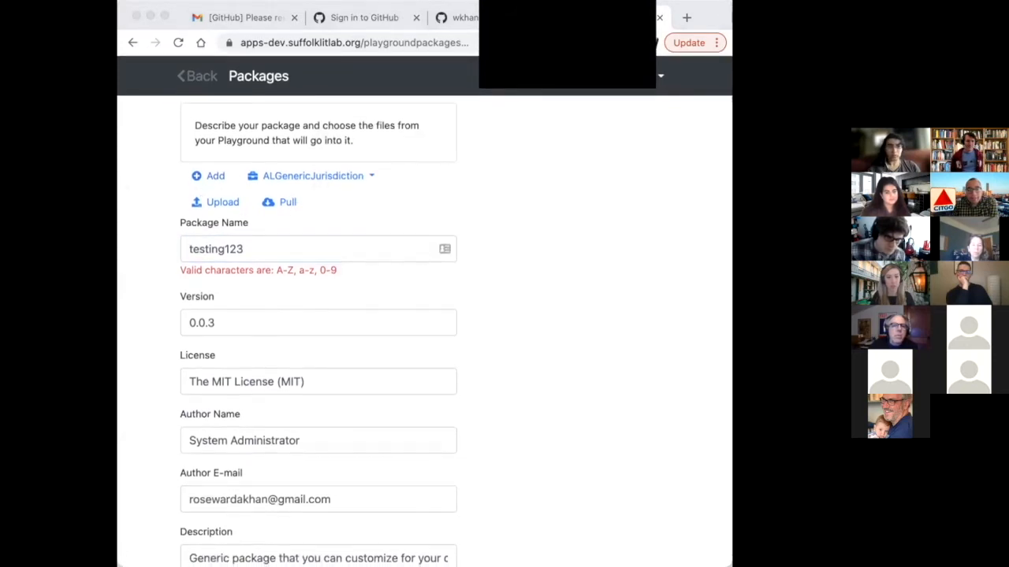
pyautogui.click(208, 176)
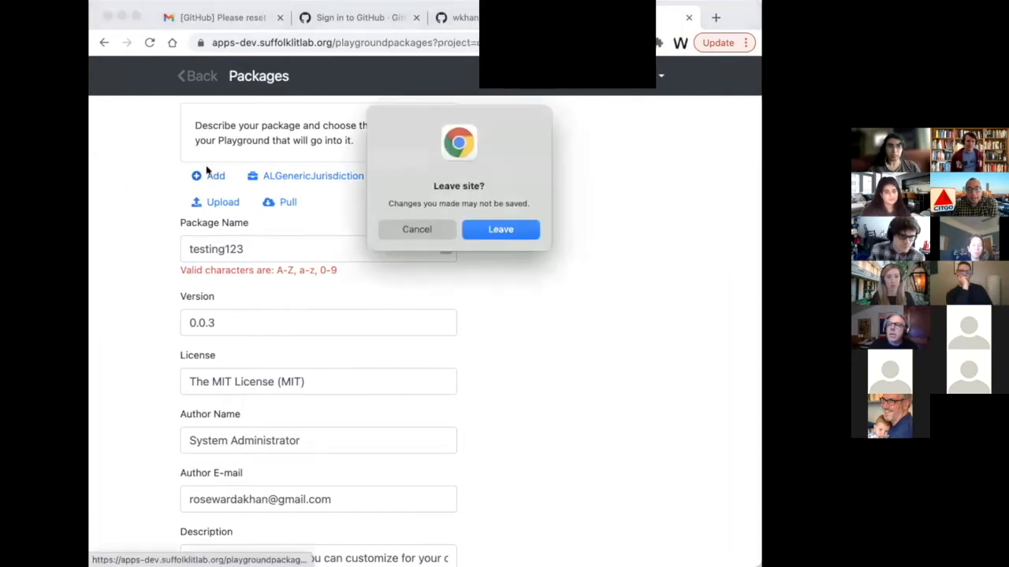
pyautogui.click(506, 230)
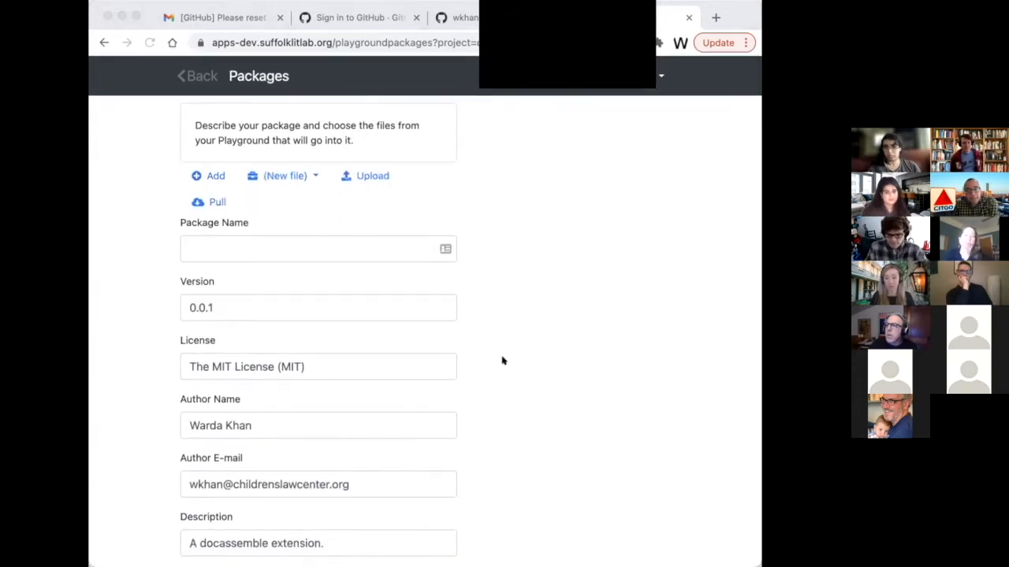
# Name the new package testing123 and save it without selecting any dependencies or files
pyautogui.click(323, 247)
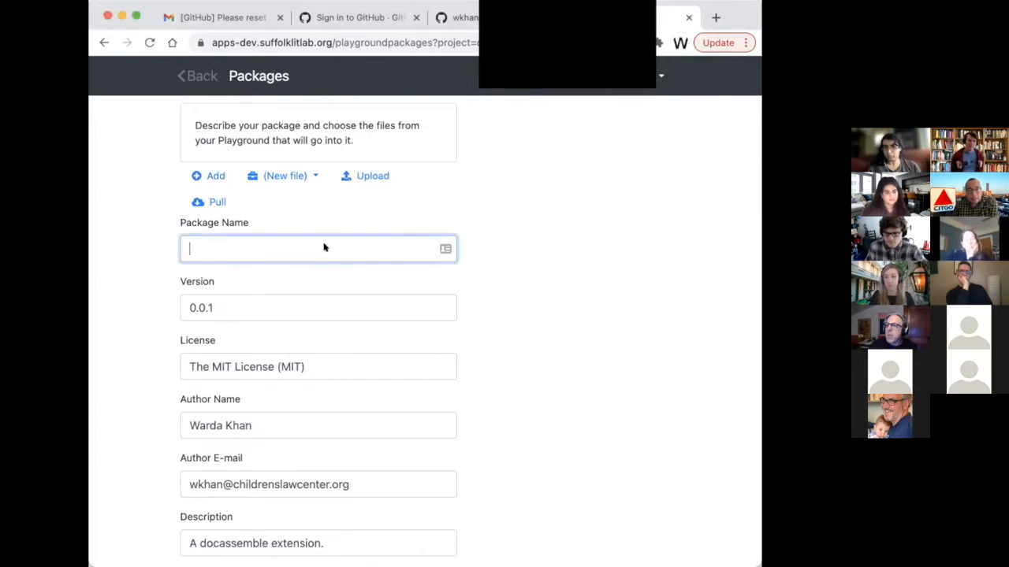
pyautogui.write('tes')
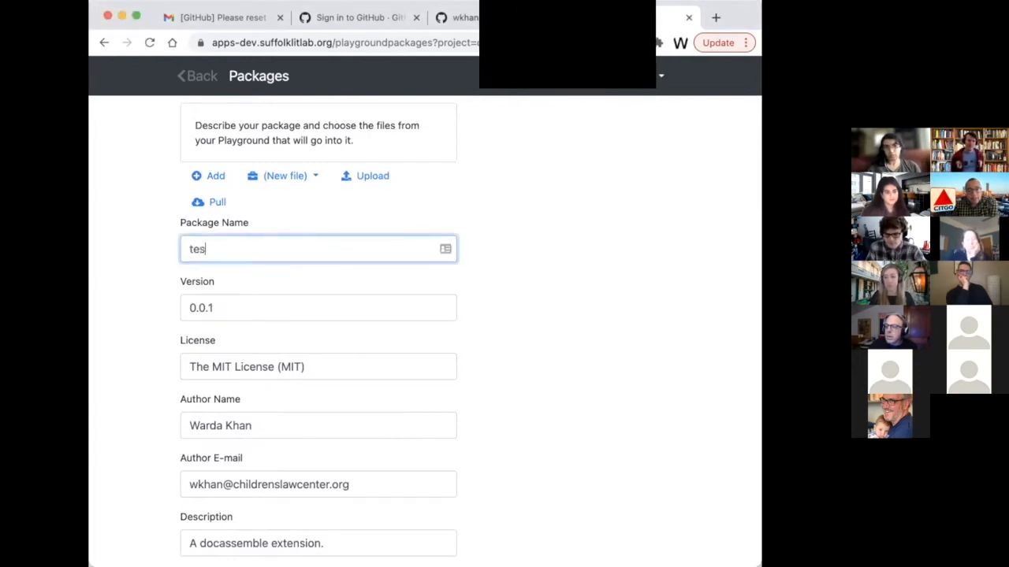
pyautogui.write('ting123')
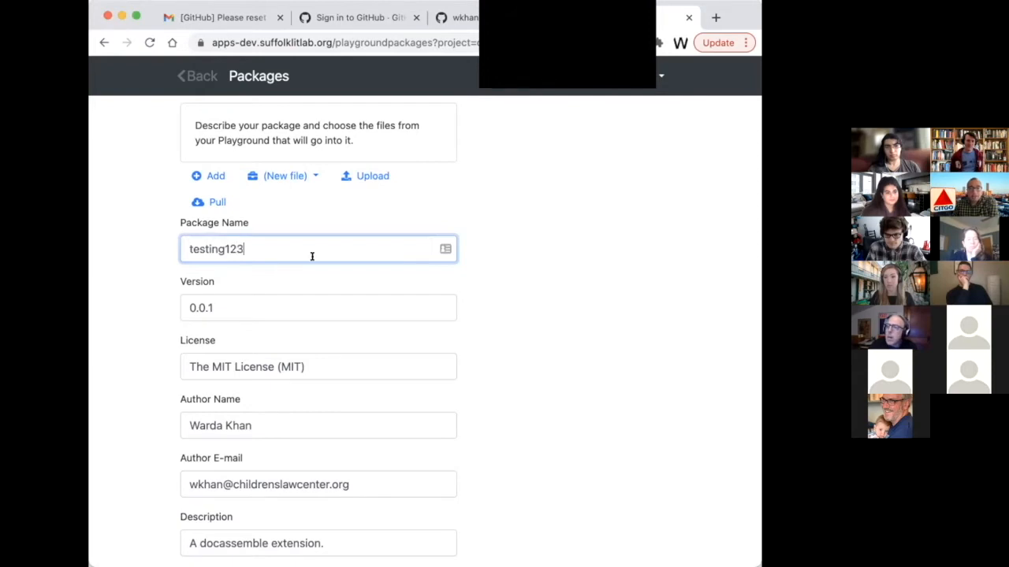
pyautogui.scroll(-5, 453, 355)
pyautogui.scroll(-8, 452, 356)
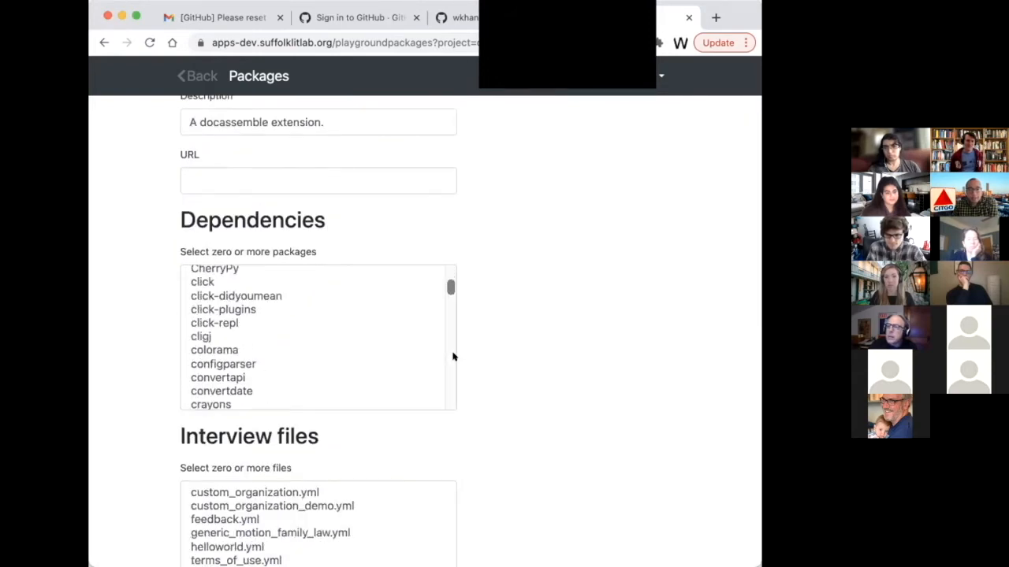
pyautogui.scroll(-10, 527, 415)
pyautogui.scroll(-5, 527, 414)
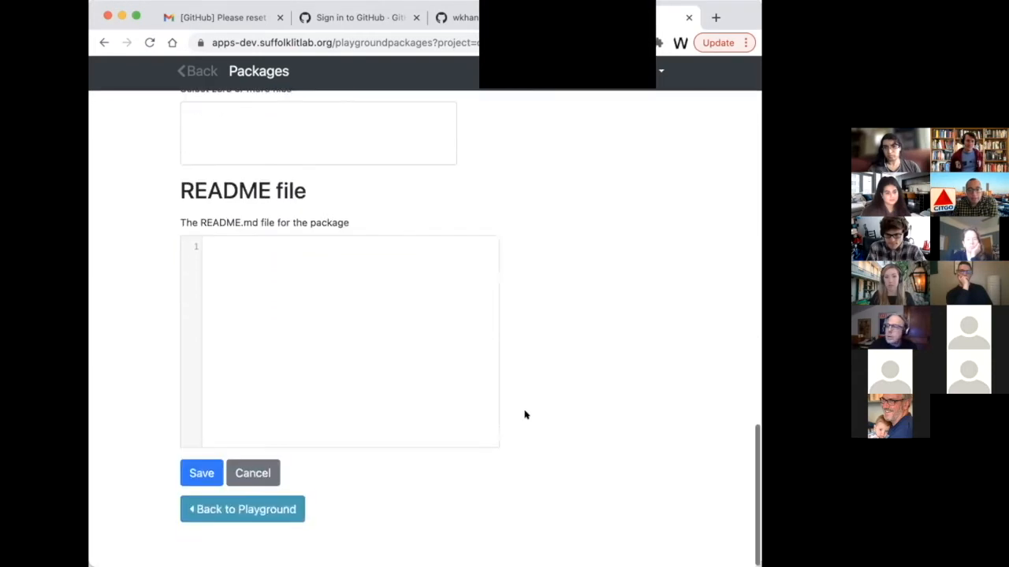
pyautogui.click(199, 477)
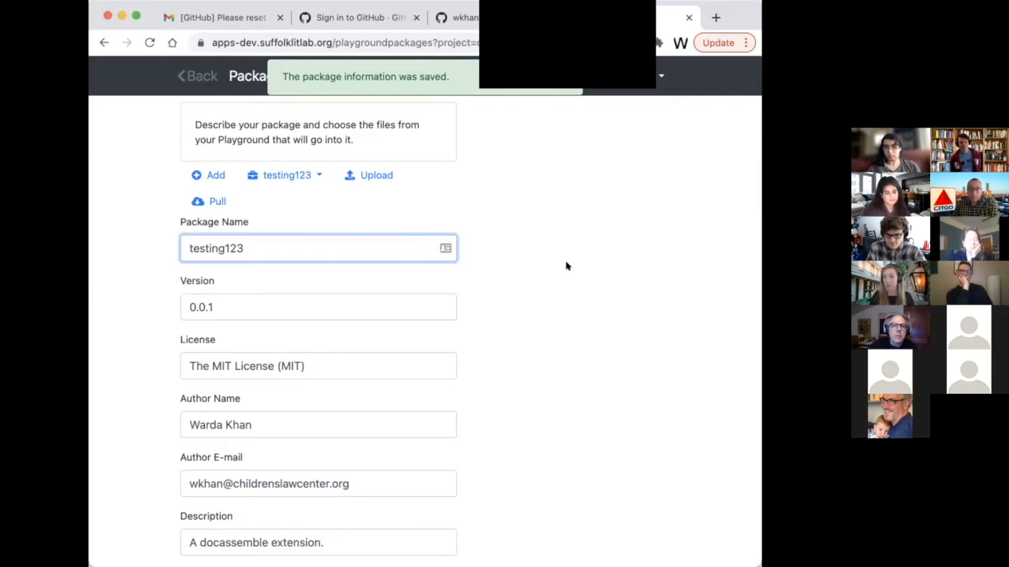
# Commit the testing123 package to GitHub with the commit message "test", without installing it on the server
pyautogui.scroll(-5, 398, 367)
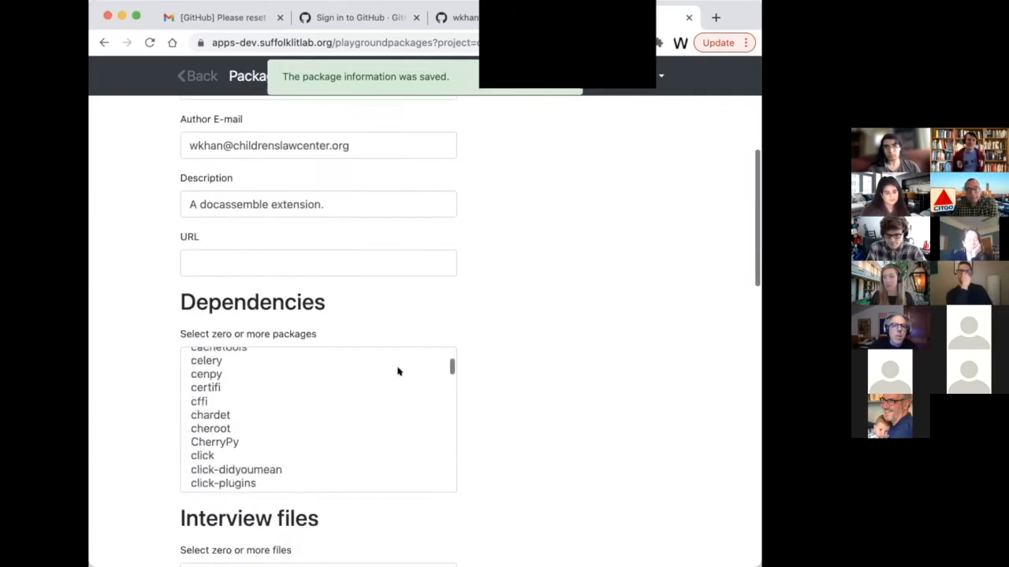
pyautogui.scroll(-4, 571, 412)
pyautogui.scroll(-10, 571, 412)
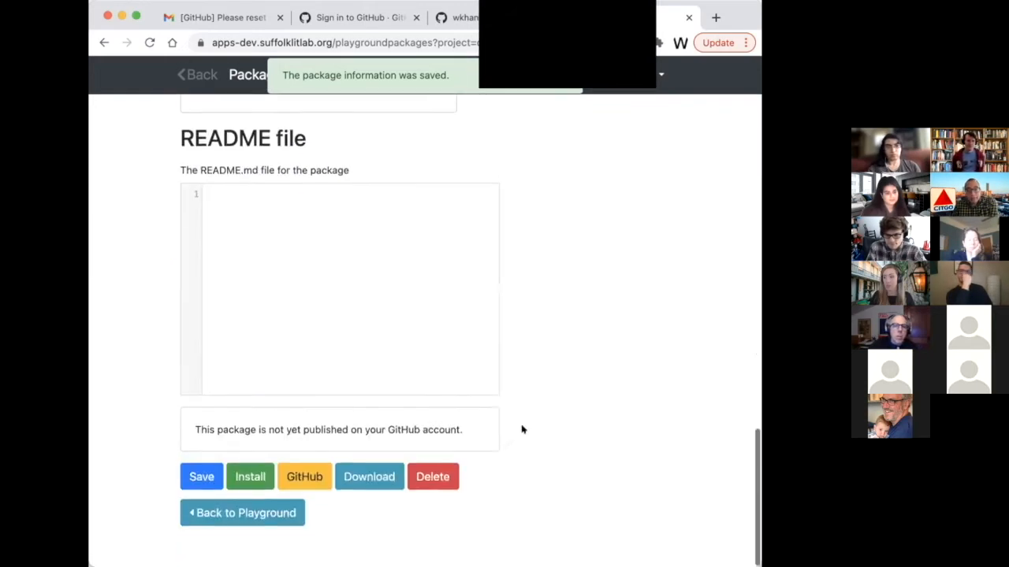
pyautogui.click(294, 478)
pyautogui.write('test')
pyautogui.click(197, 484)
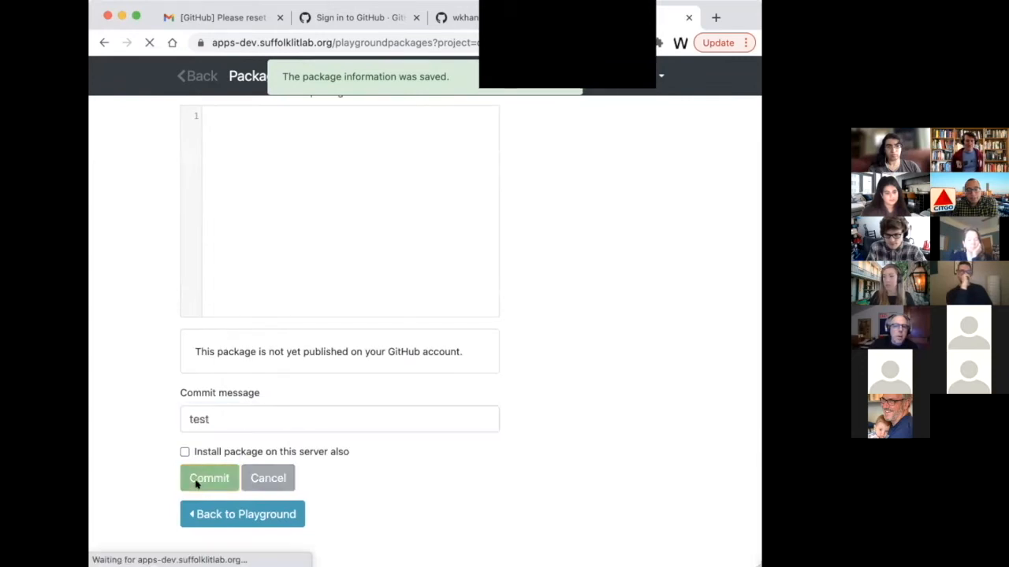